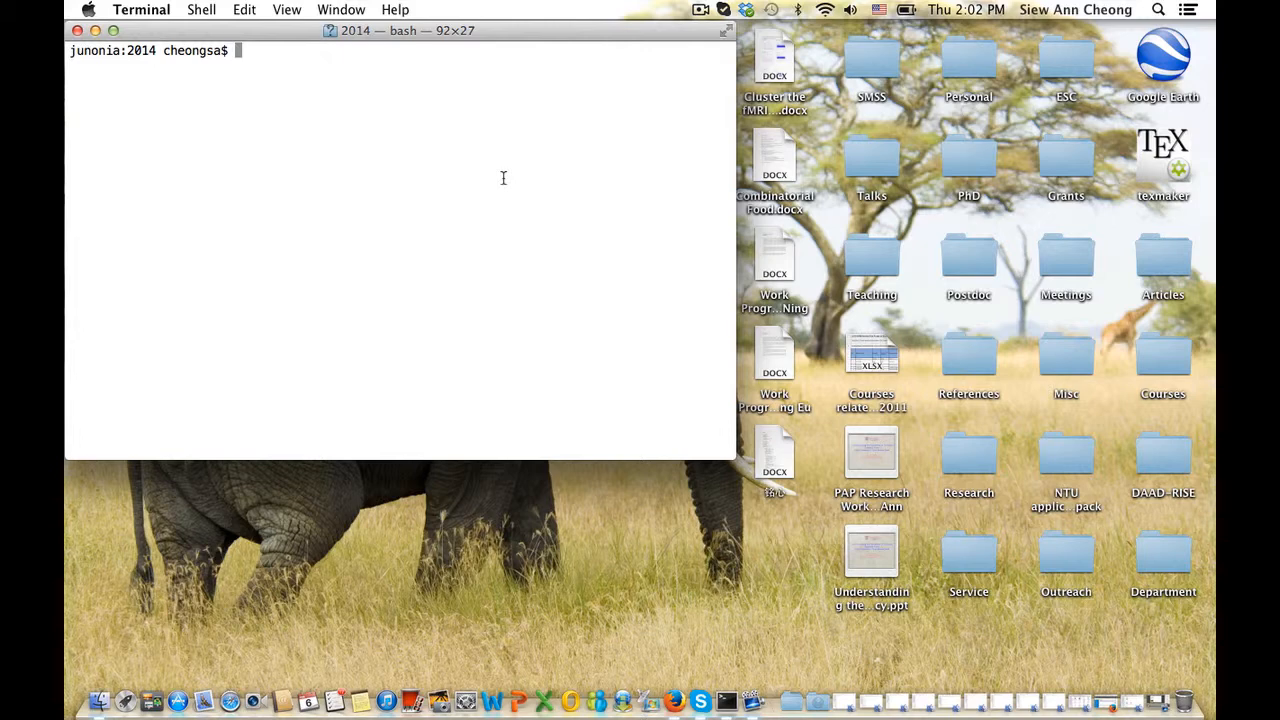
Clear the stray 'oc' at the bash prompt and enter the command vi MMM.csv
text(oc)
key(BackSpace)
key(BackSpace)
text(vi MMM.csv)
key(BackSpace)
key(BackSpace)
key(BackSpace)
Open MMM.csv in vim and look over the header and first data row
text(csv)
key(Return)
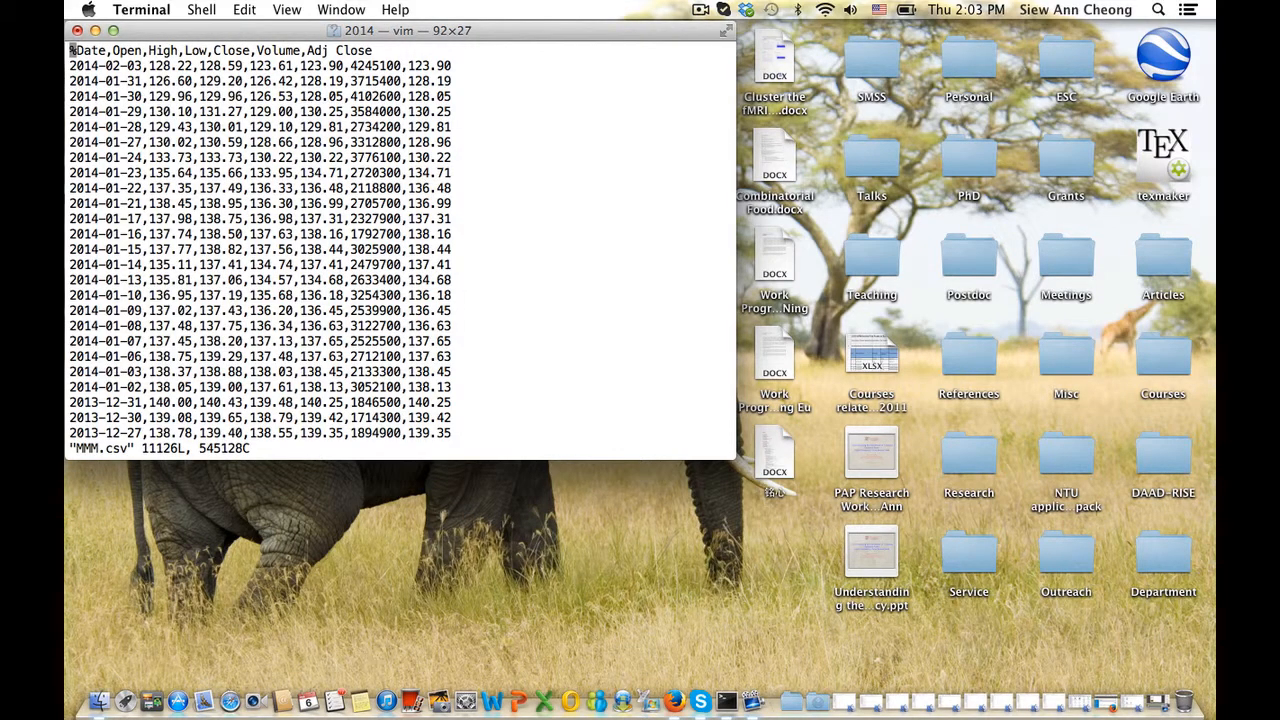
key(j)
key(l)
key(l)
key(l)
key(l)
key(l)
key(l)
key(l)
key(l)
key(l)
key(l)
key(l)
key(l)
key(l)
key(l)
key(l)
key(l)
key(l)
key(l)
key(l)
key(l)
key(l)
key(l)
key(l)
key(l)
key(l)
key(l)
key(l)
key(l)
key(l)
key(l)
key(l)
key(l)
key(l)
key(l)
key(l)
key(l)
key(l)
key(l)
key(l)
key(l)
key(l)
key(l)
key(l)
key(l)
key(l)
key(l)
key(l)
key(k)
key(h)
Replace the first character of header line 1 with % and save the file with :wq
text(:1)
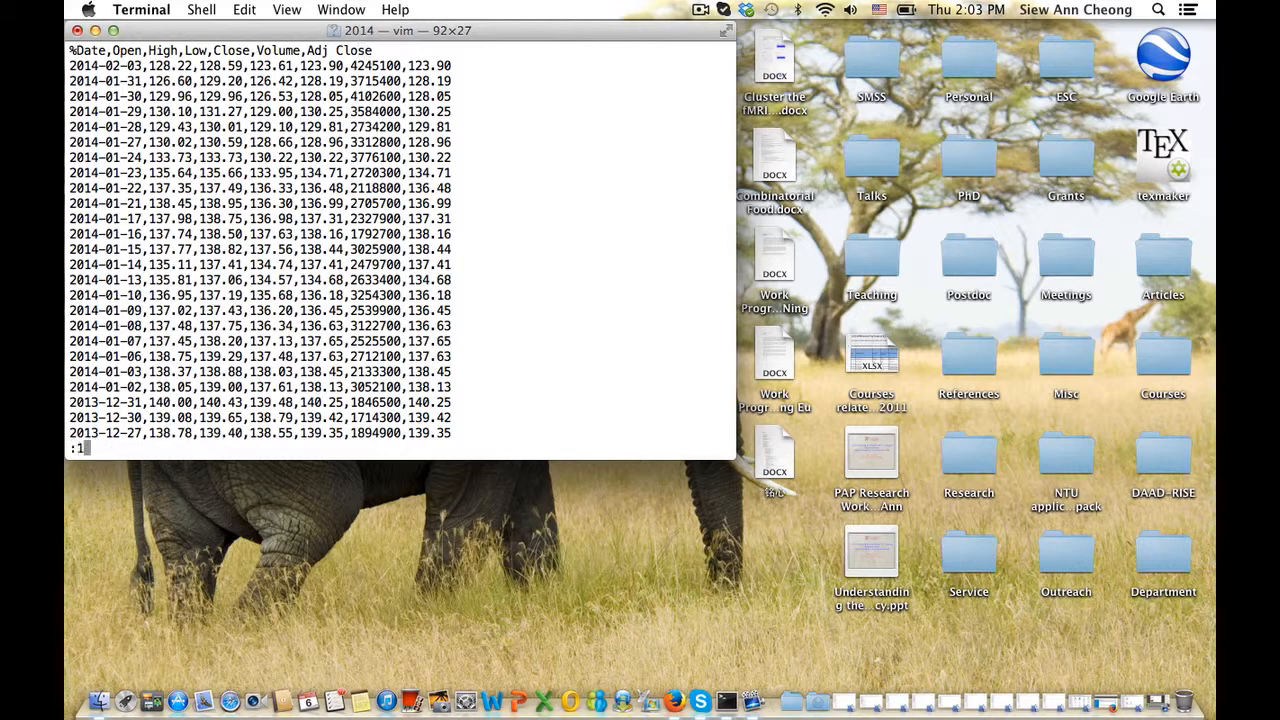
key(Return)
key(x)
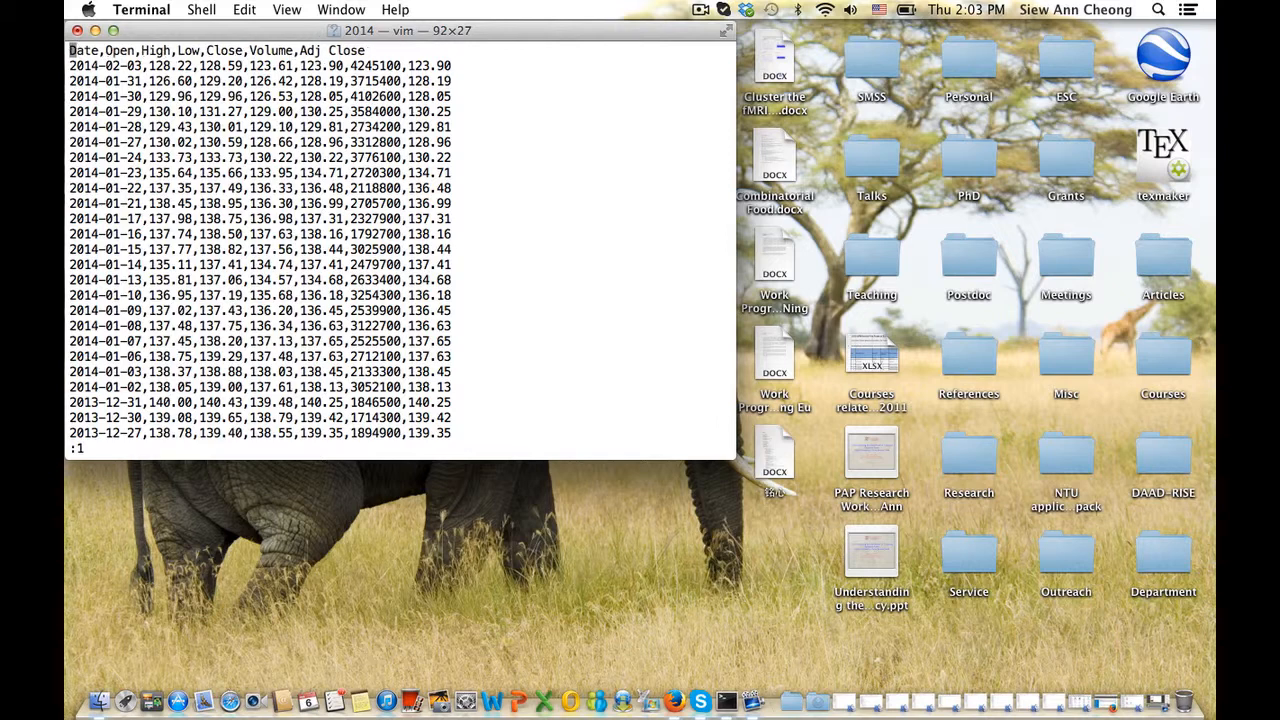
key(i)
text(%)
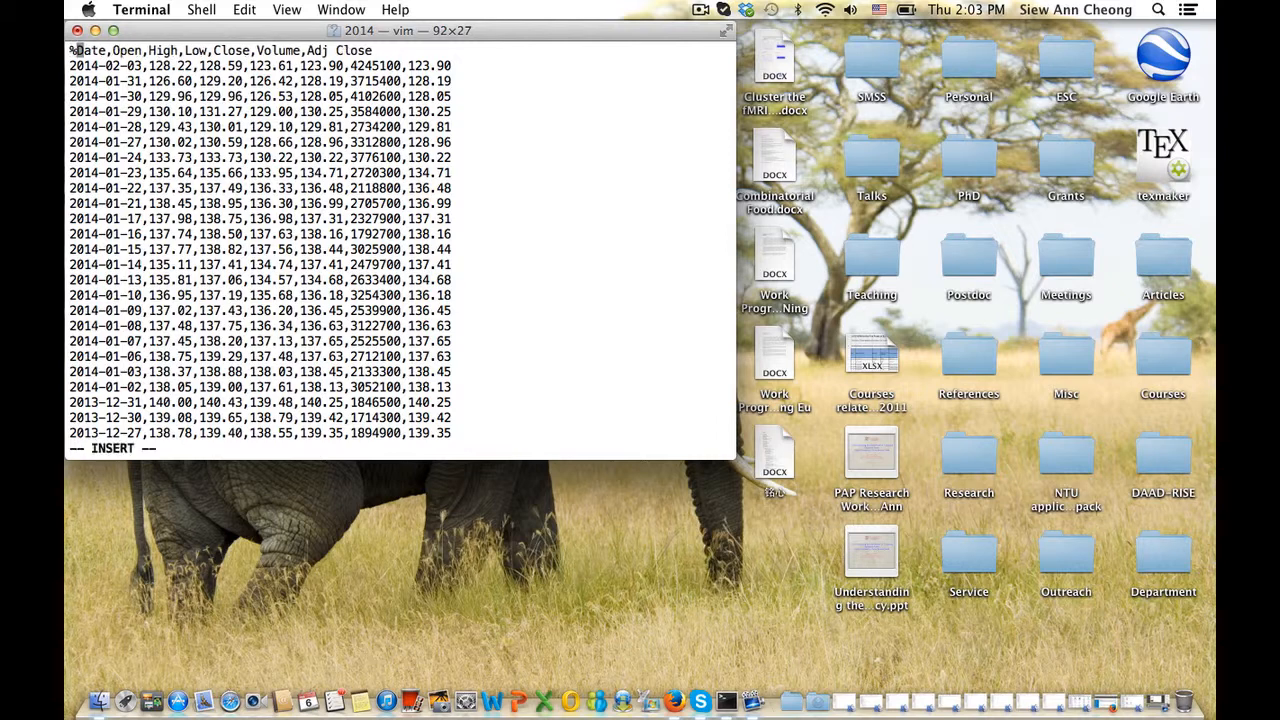
key(Escape)
text(:wq)
key(Return)
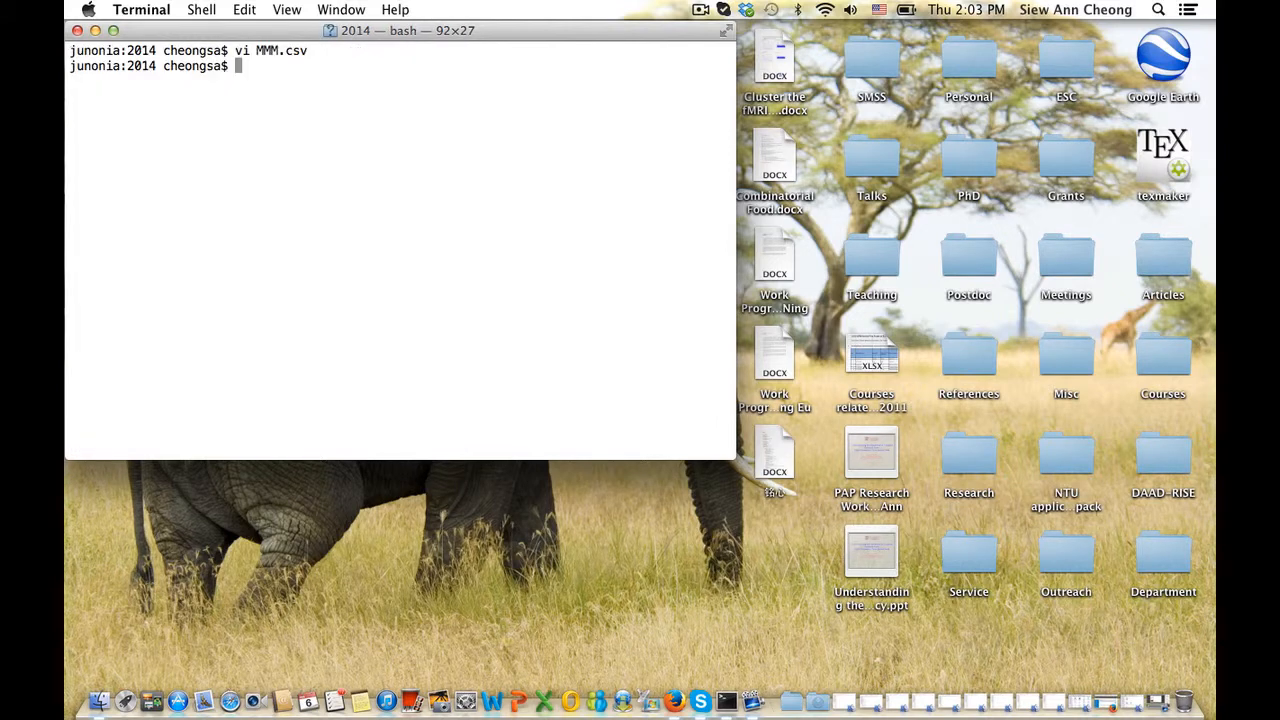
Launch octave and load MMM.csv into the matrix data with data = load('MMM.csv')
text(octave)
key(Return)
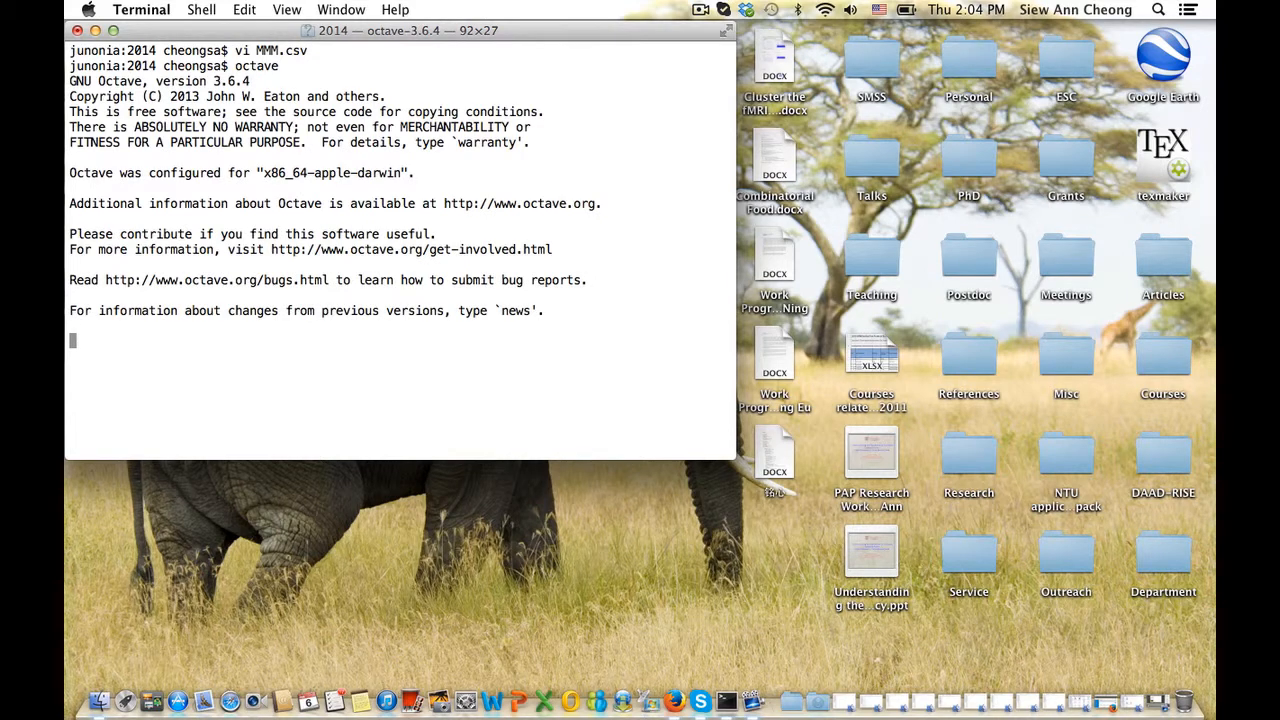
text(data )
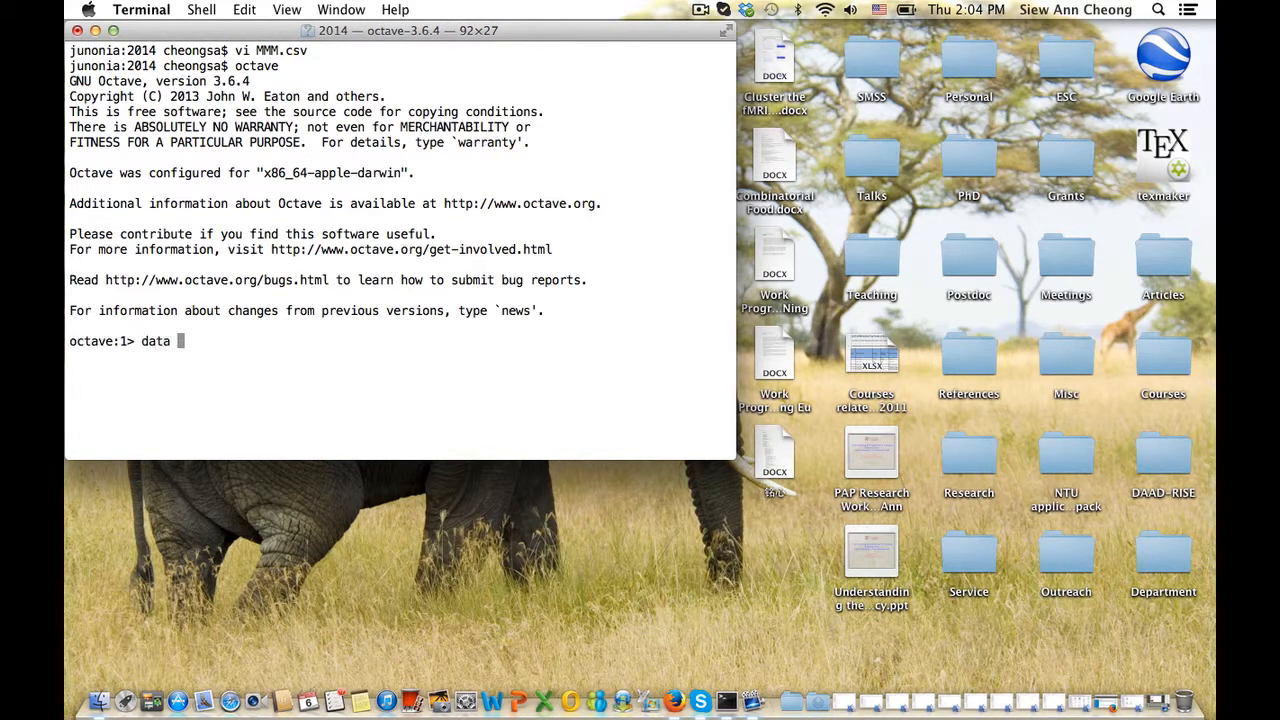
text(= load('MMM.csv'))
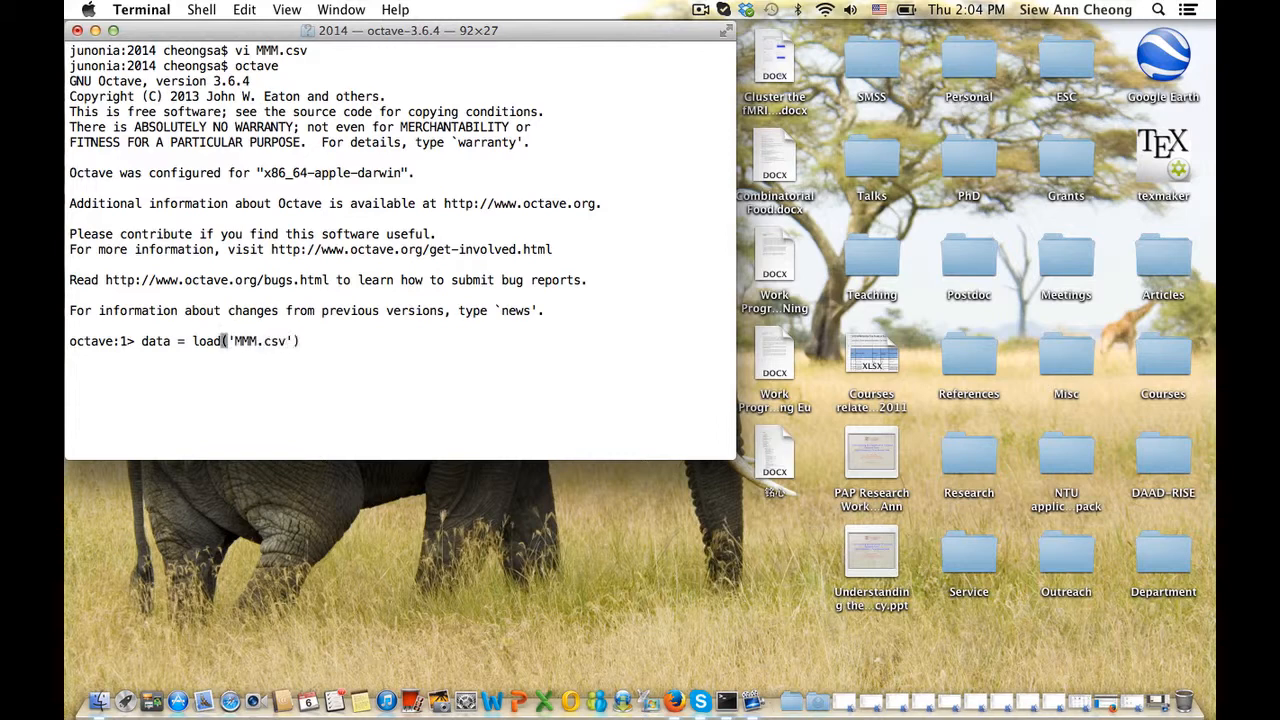
key(Return)
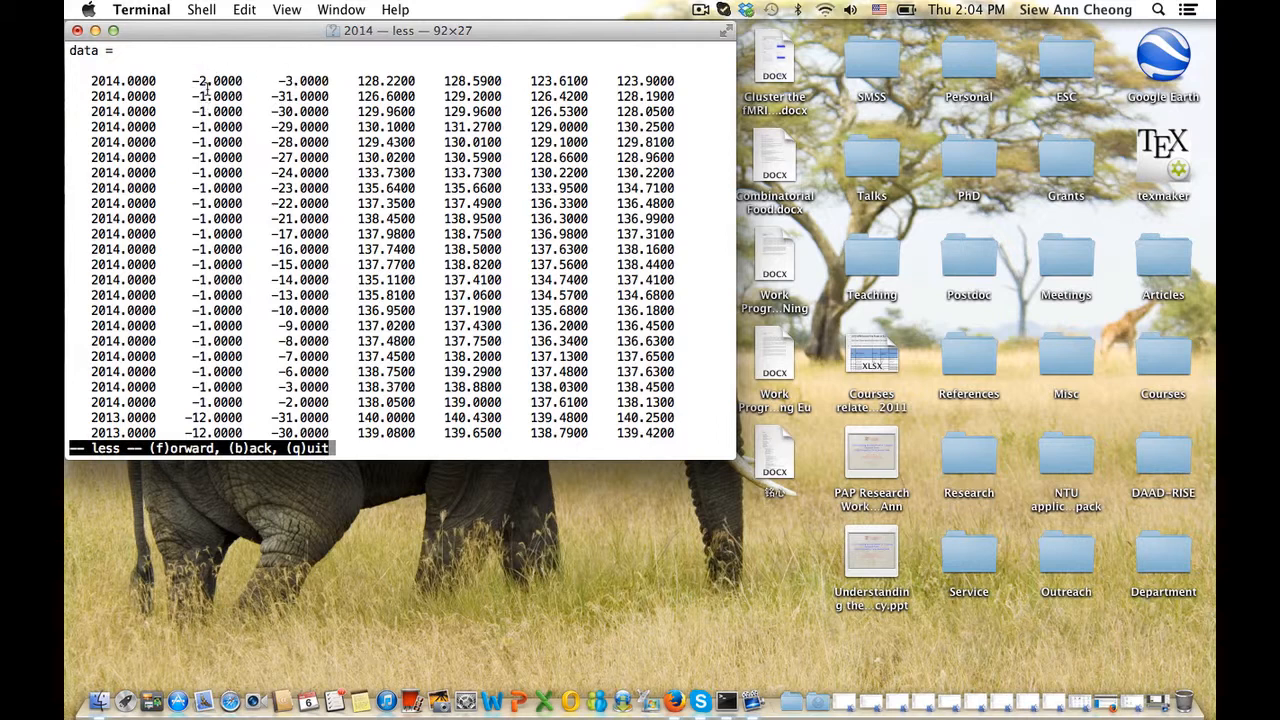
text(q)
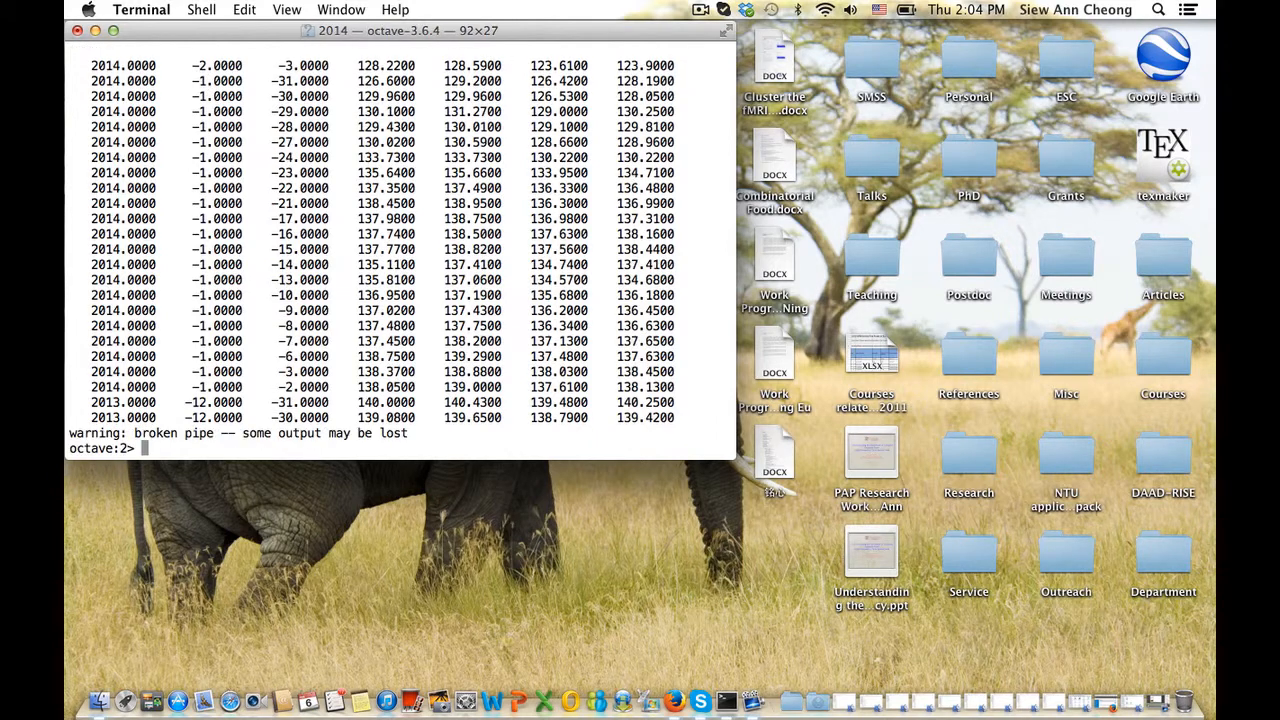
text(data(:, 2) = -data()
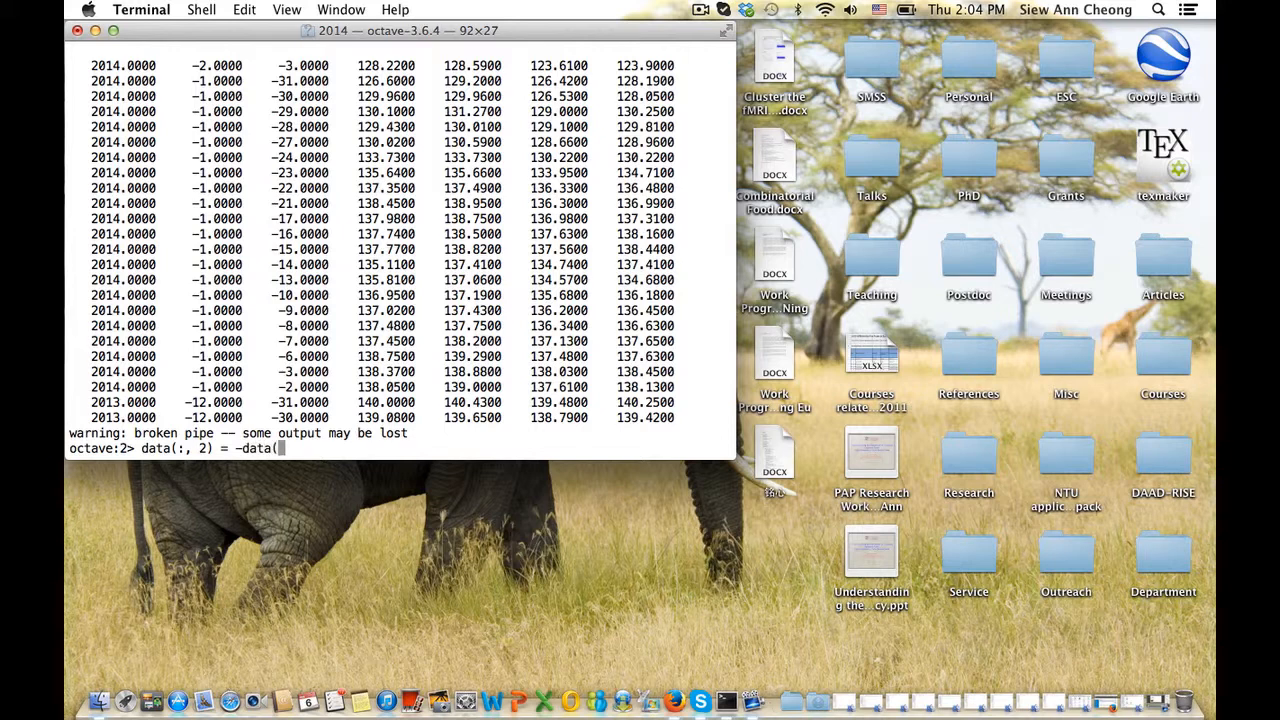
text(:, 2))
Negate columns 2 and 3 of data so the month and day values read positive
key(Return)
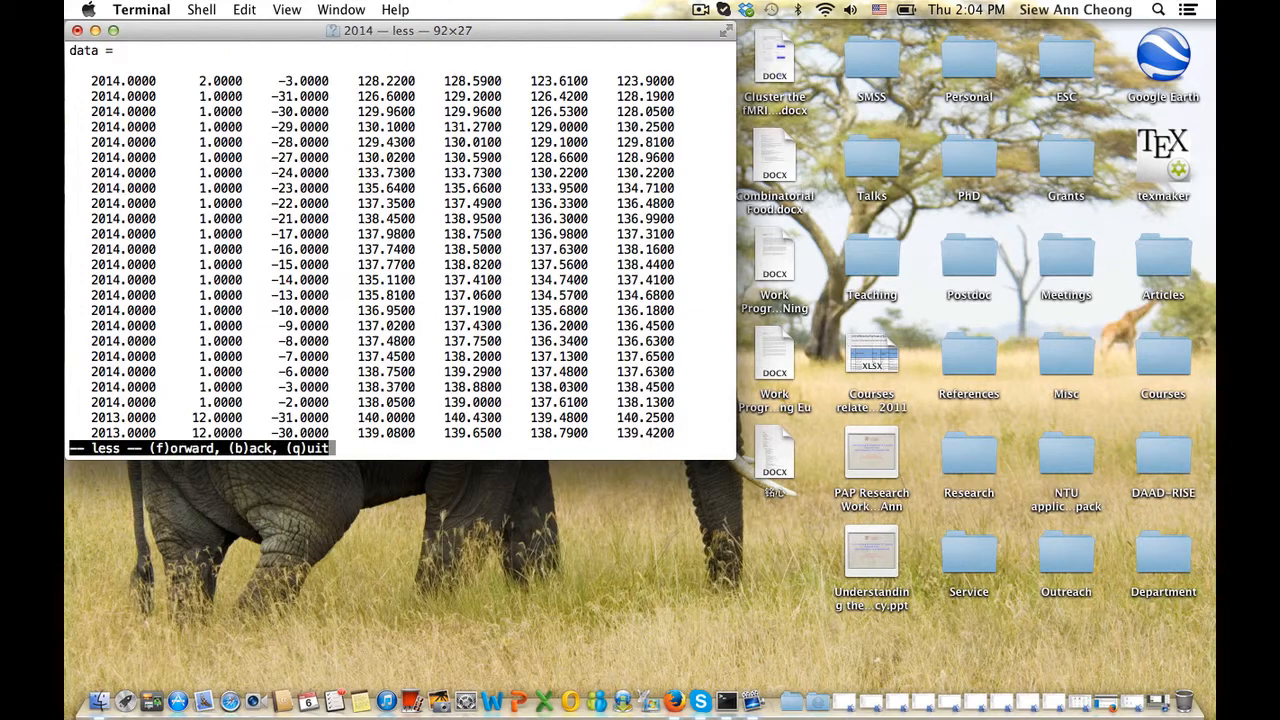
text(qdata(:,)
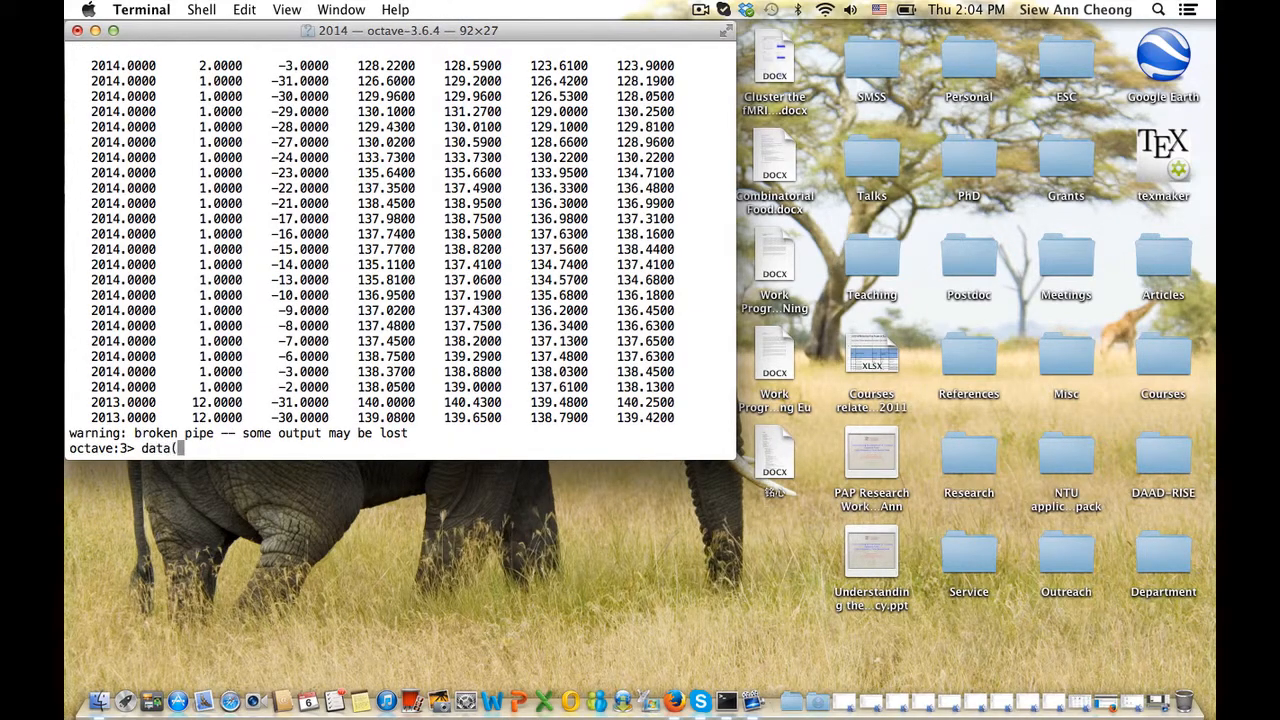
text( 3) = -data(:, 3))
key(Return)
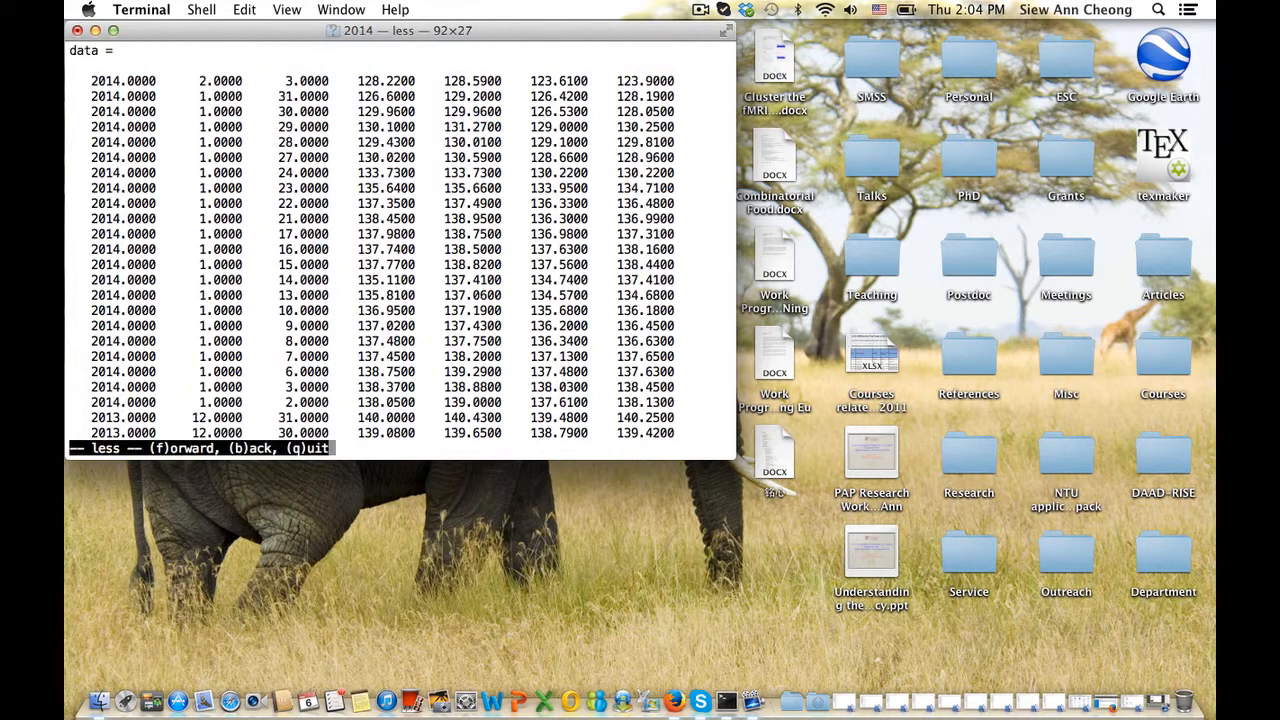
text(q)
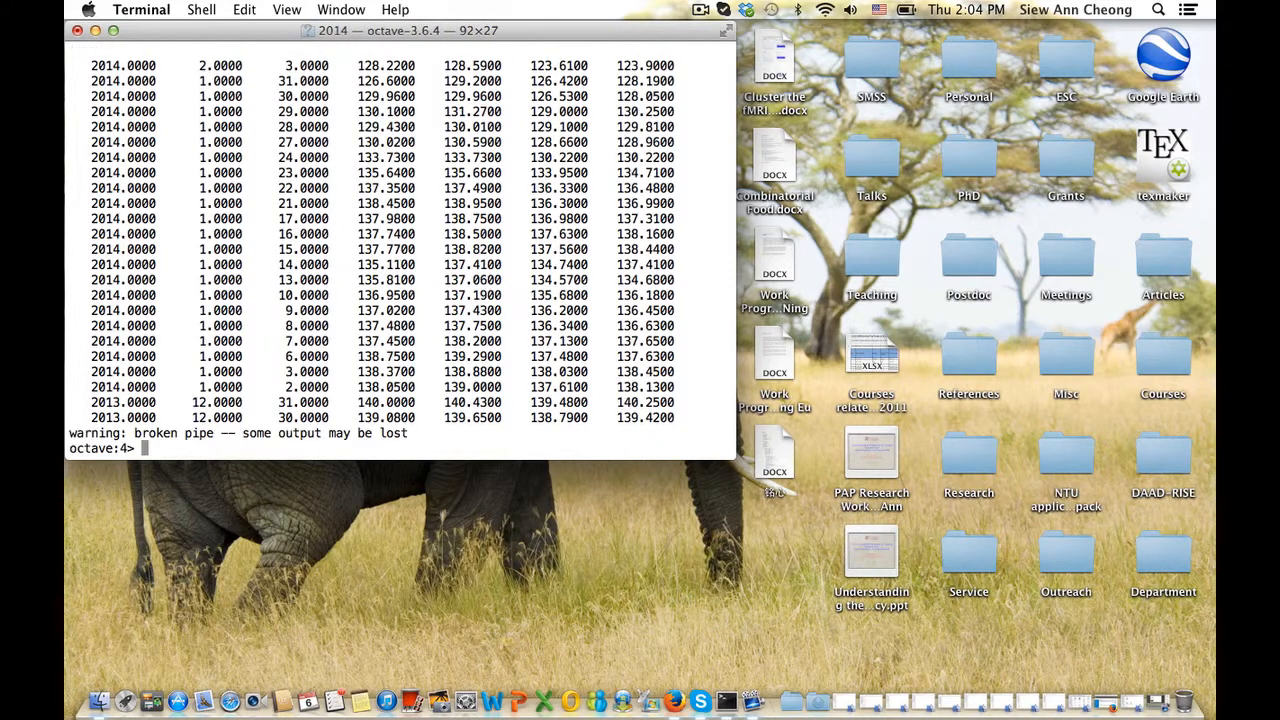
text(t = datenum()
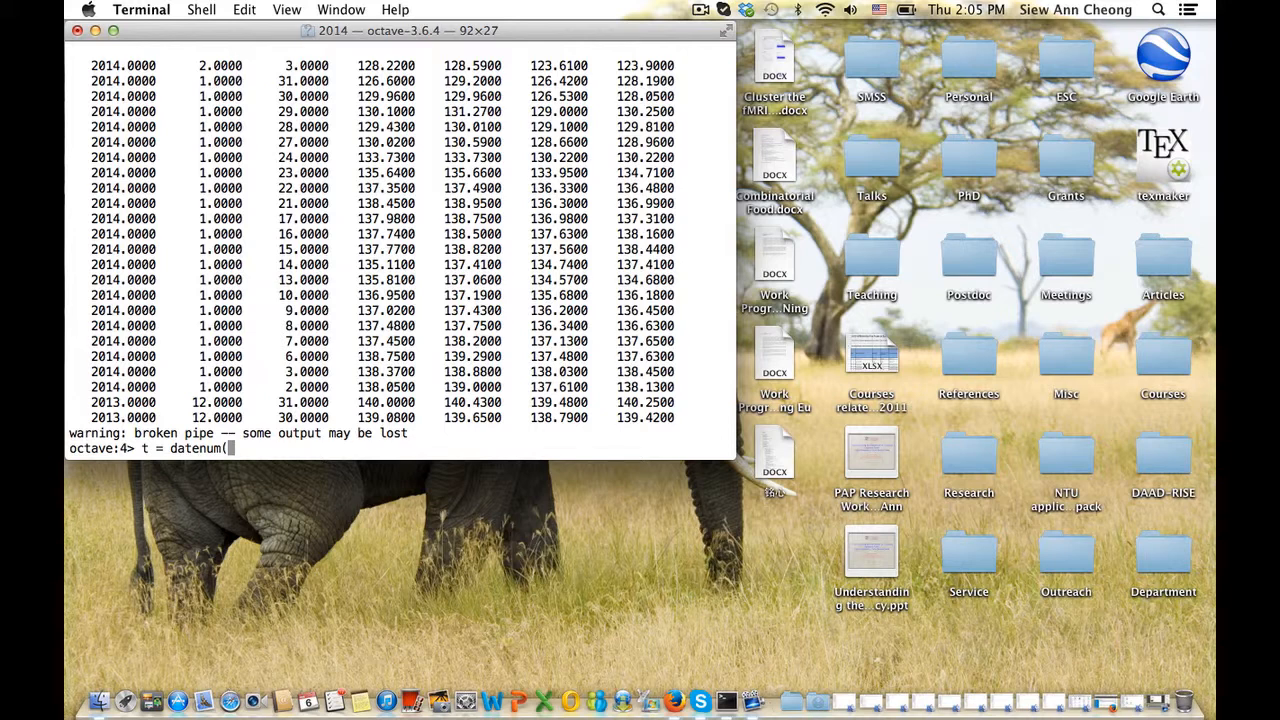
Compute serial date numbers with t = datenum(data(:, 1:3))
text(data(1:3))
key(BackSpace)
key(BackSpace)
key(BackSpace)
key(BackSpace)
text(:, 1:3)))
key(Return)
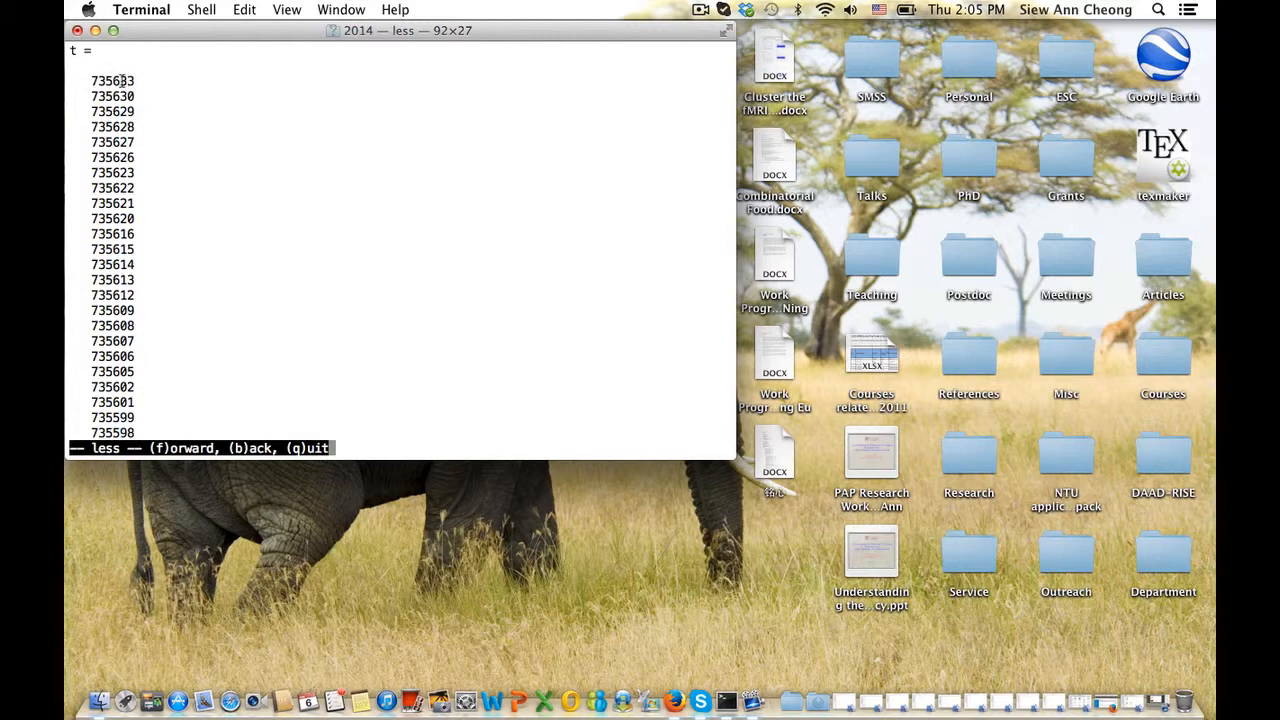
Reverse t into chronological order with t = t(end:-1:1)
text(qt)
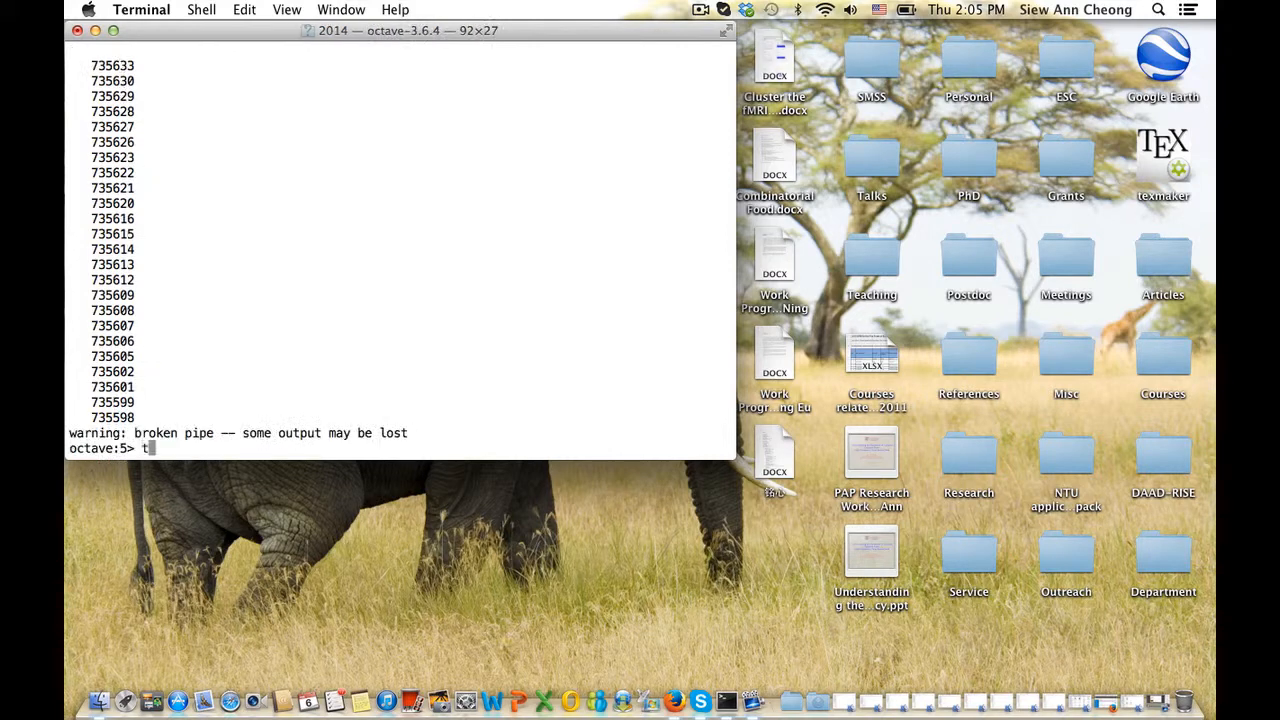
text( = t(end:-1:1))
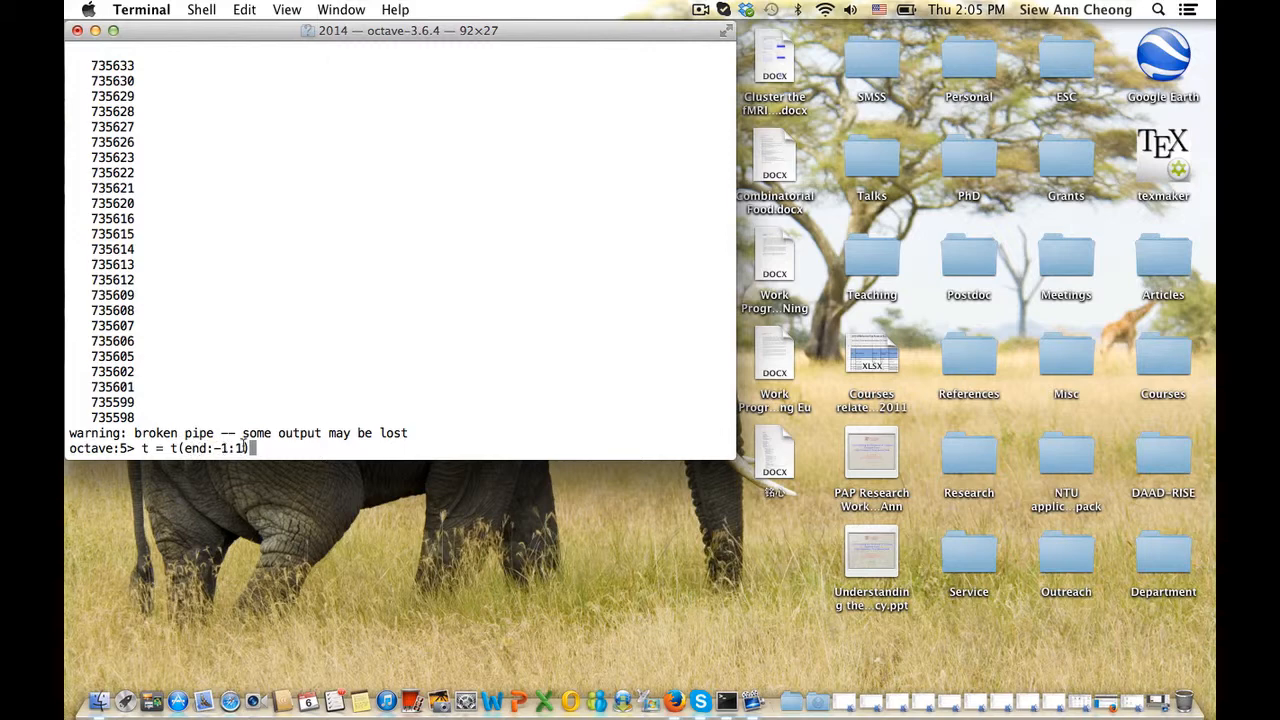
key(Return)
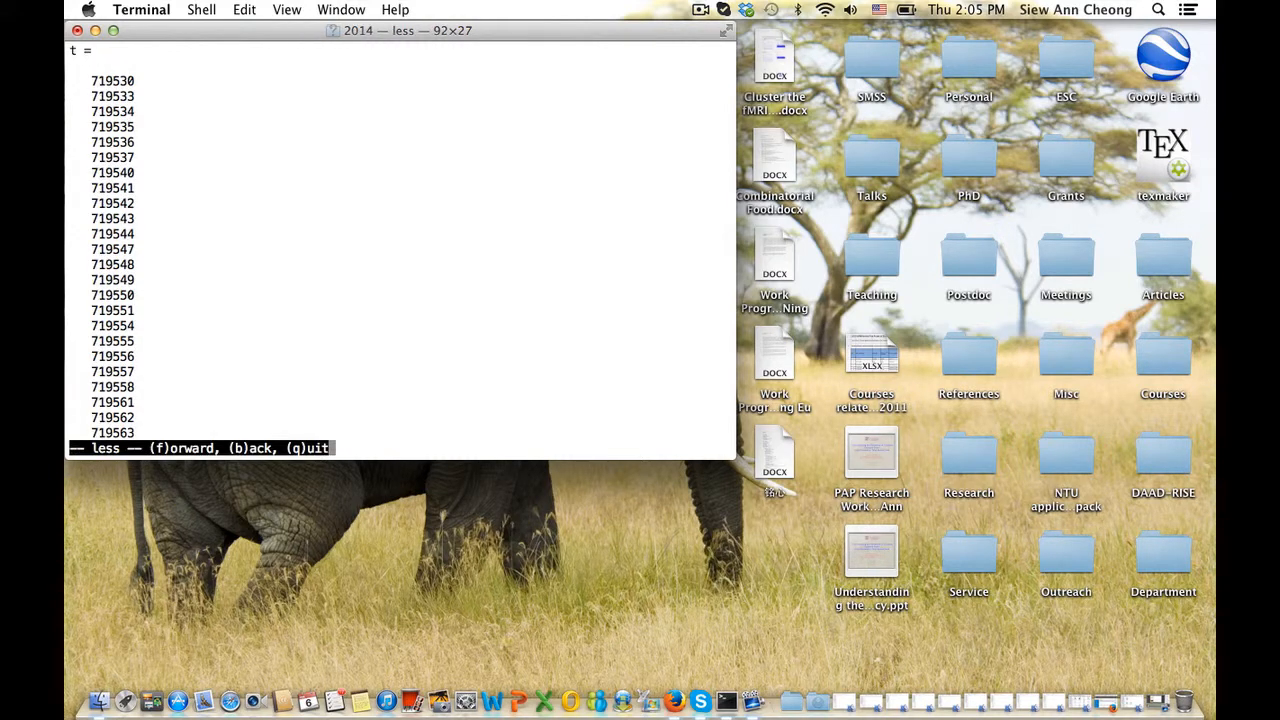
key(q)
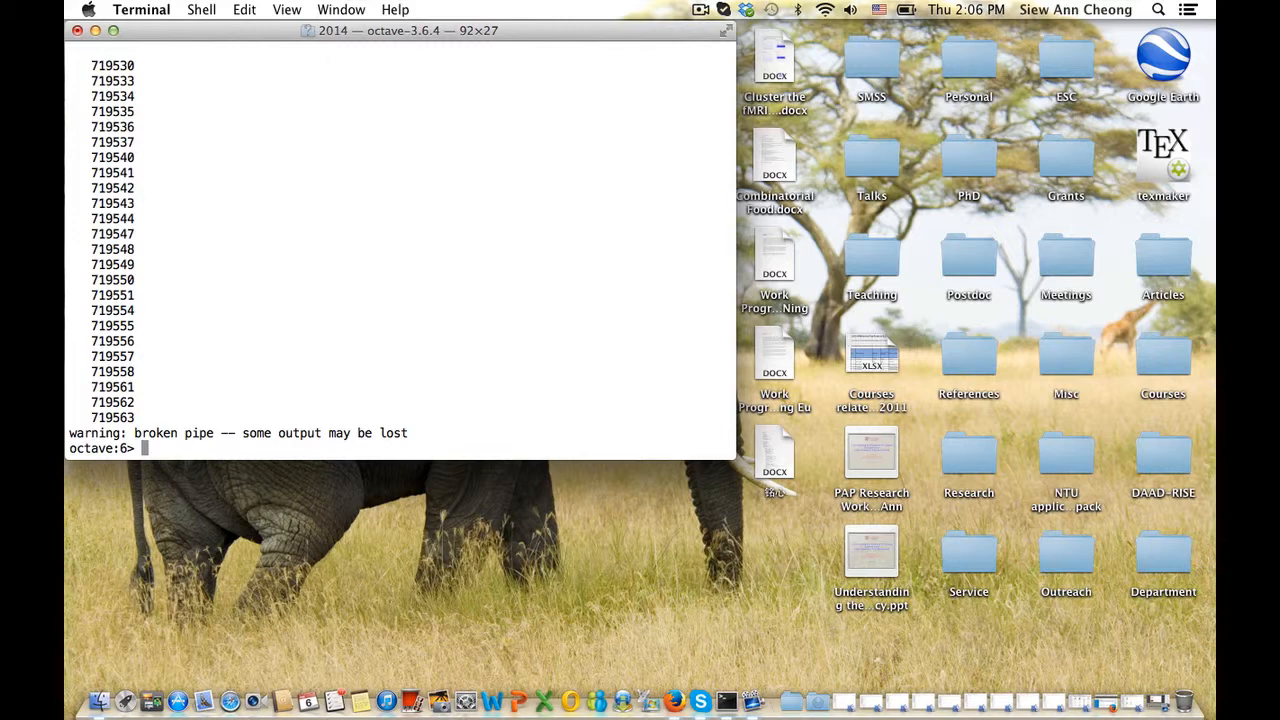
Take the last column of data as the price series p = data(:, end)
text(p = data(:,)
key(BackSpace)
text(end))
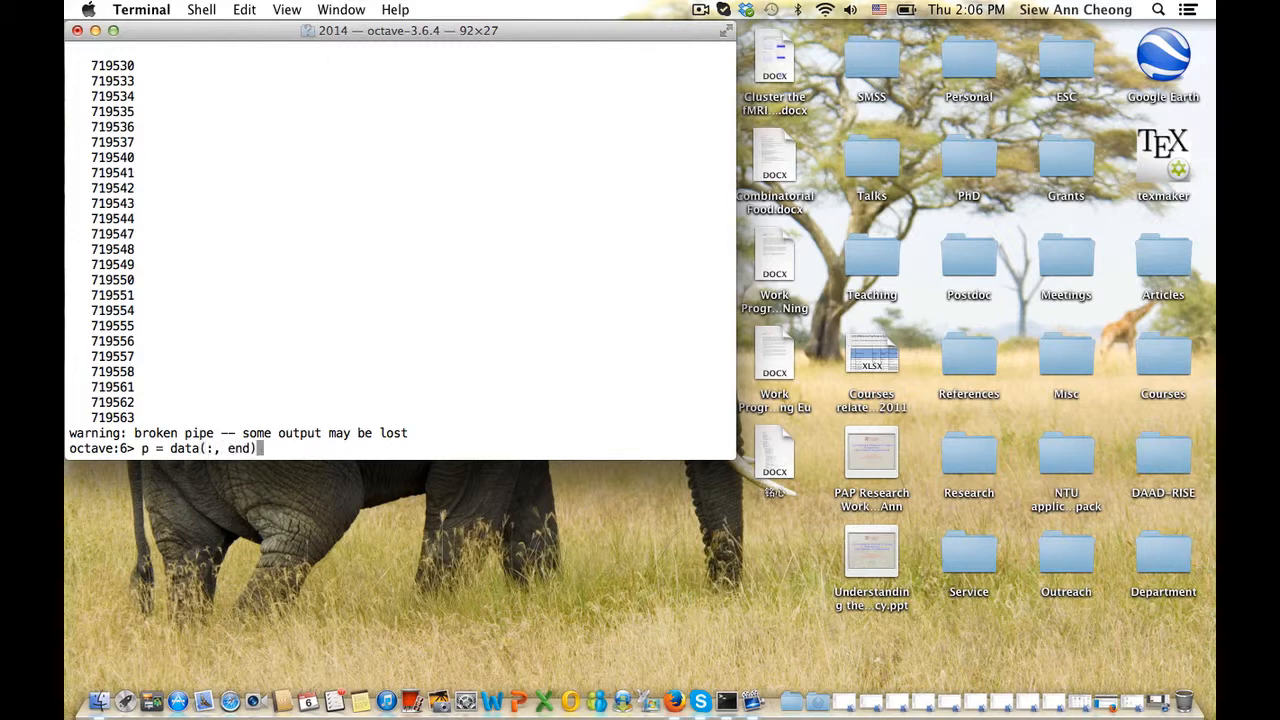
key(Return)
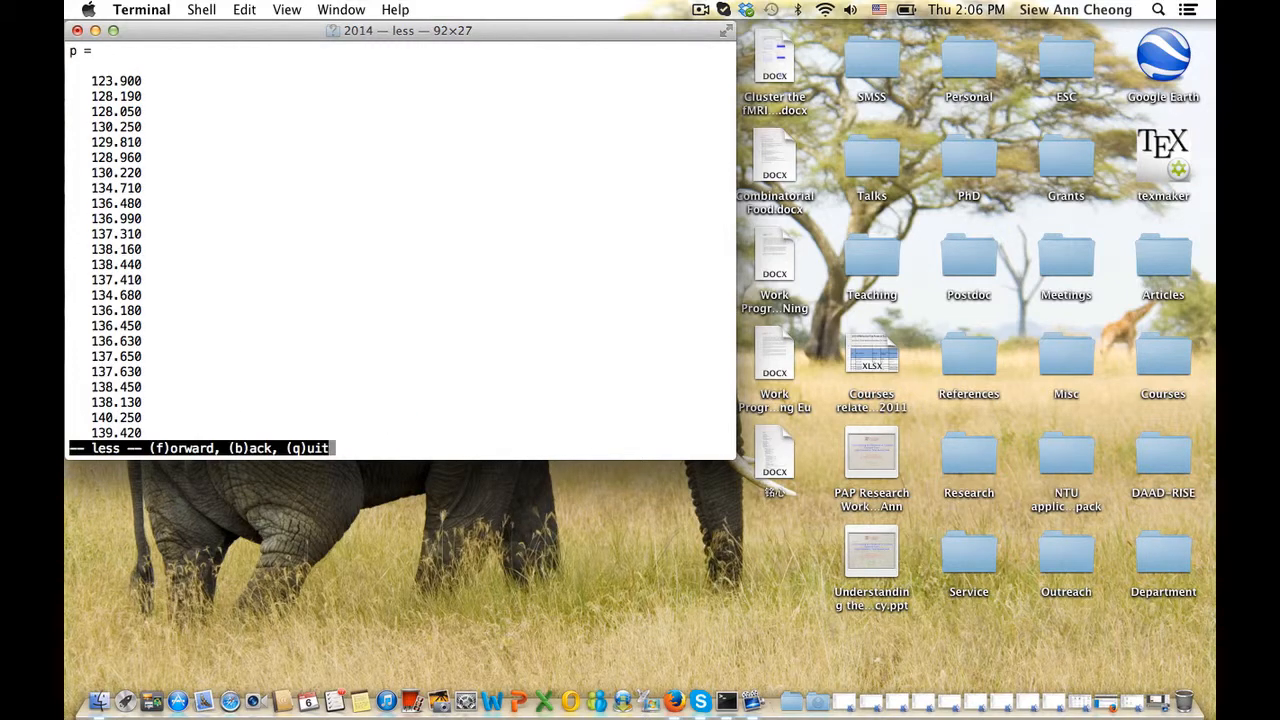
Reverse p into chronological order and plot it against t with plot(t, p)
text(q)
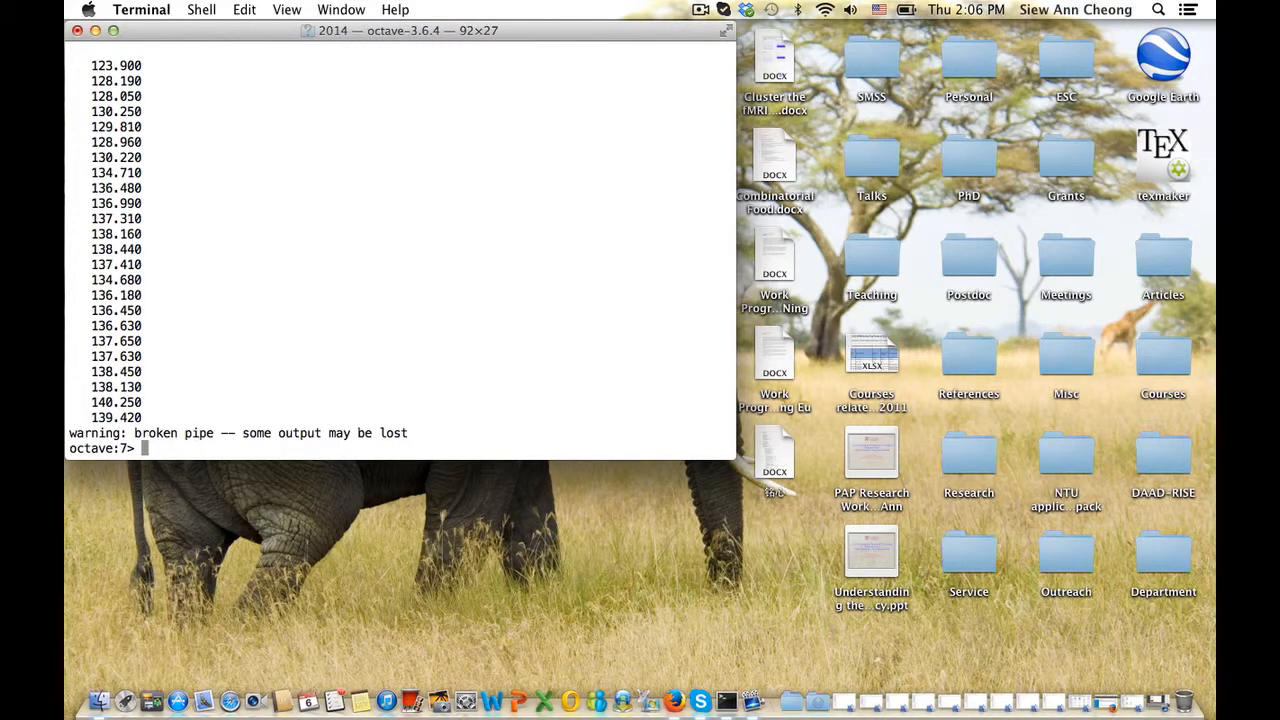
text(p = p(end:-1:1))
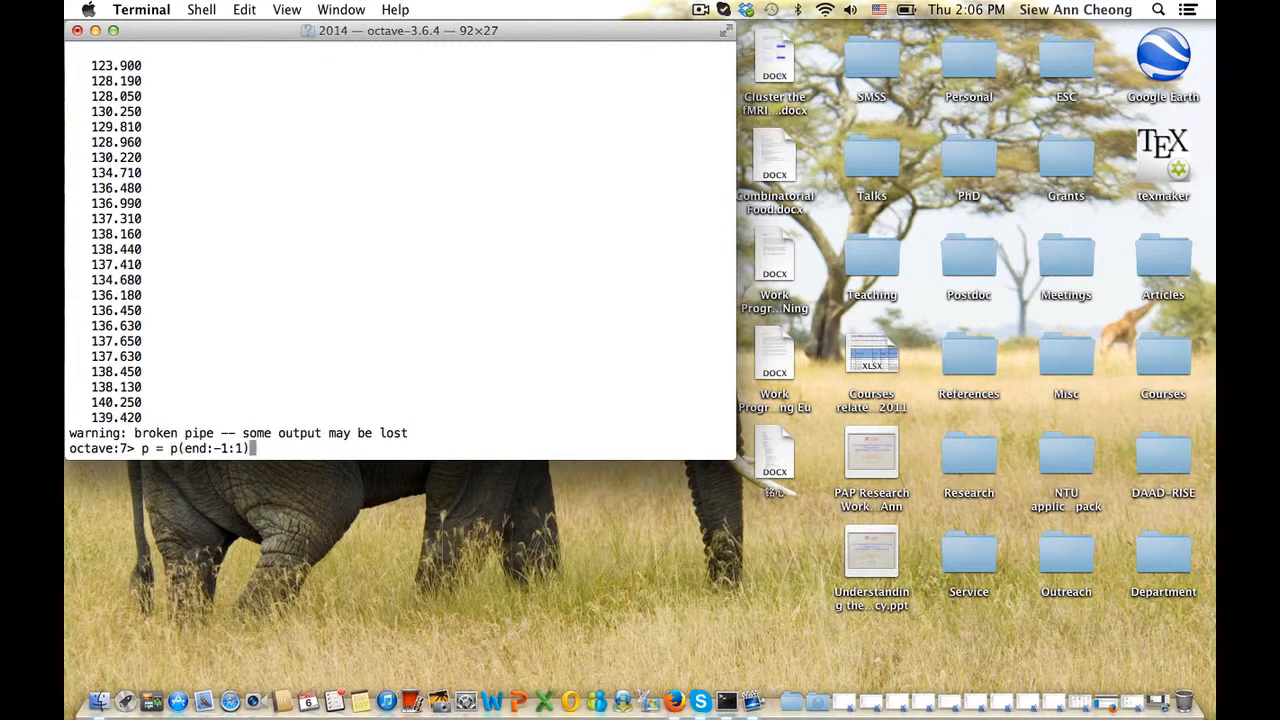
key(Return)
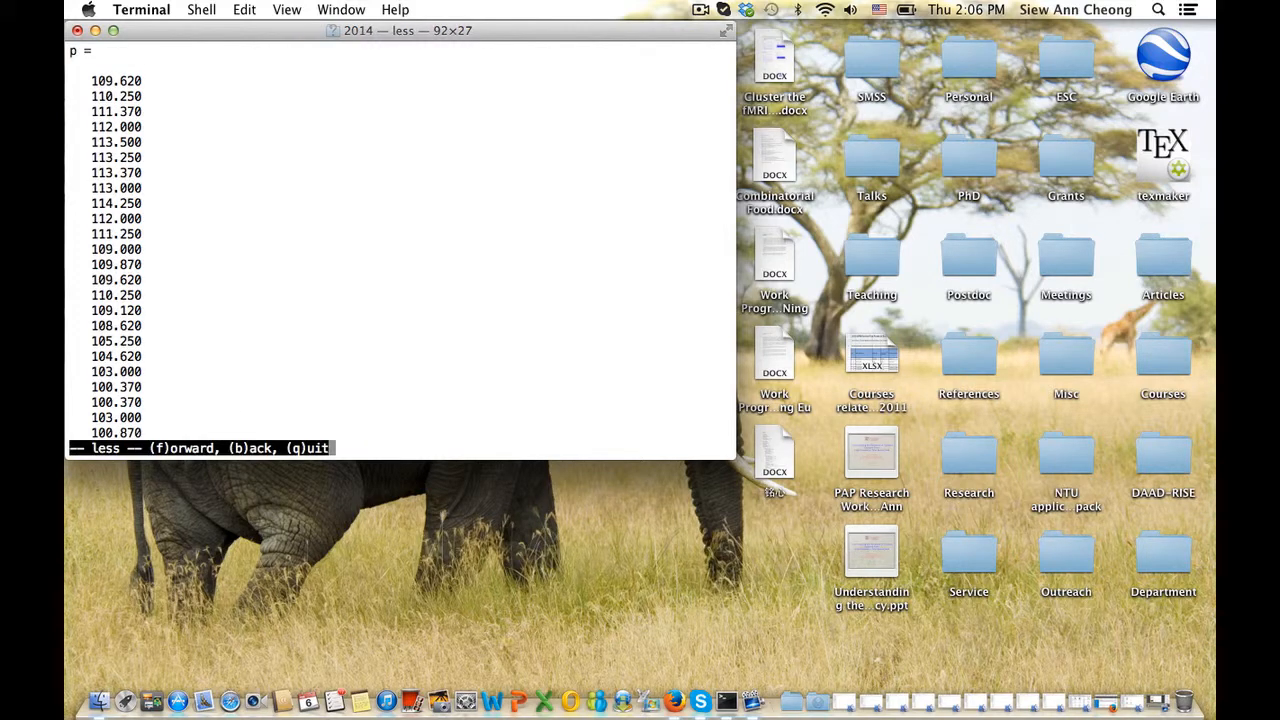
text(qplot(t, )
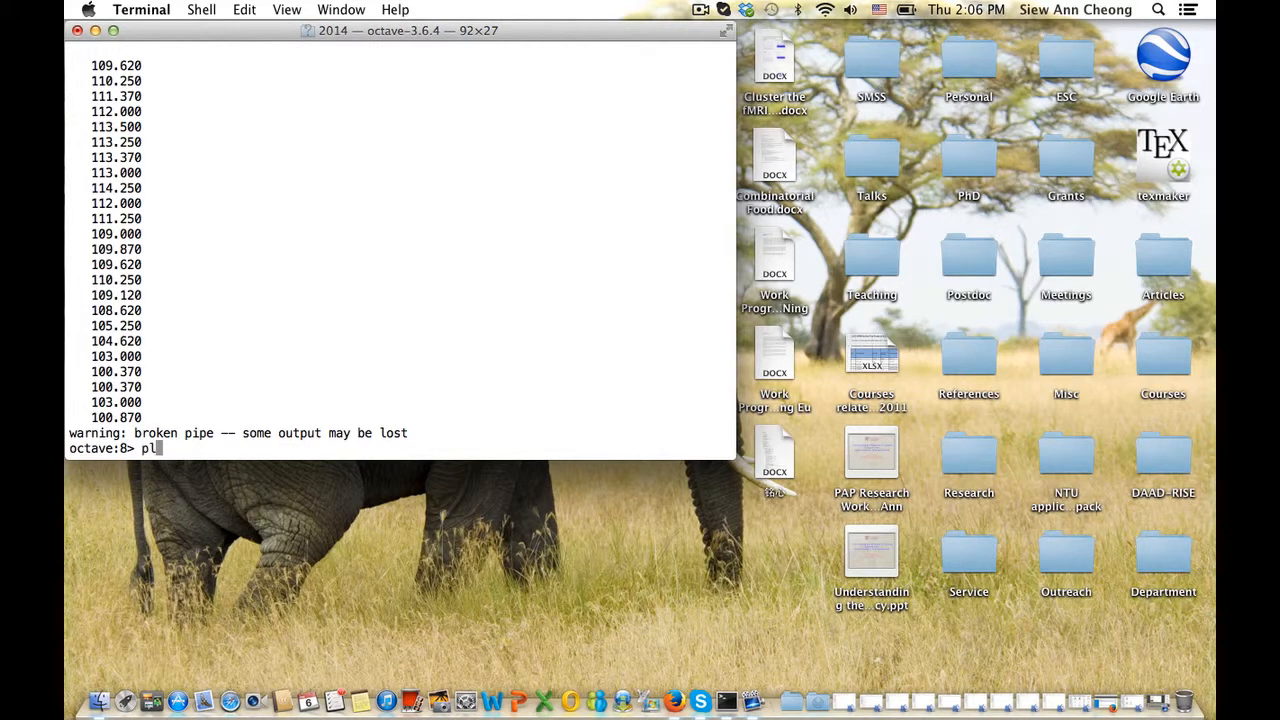
text(p))
key(Return)
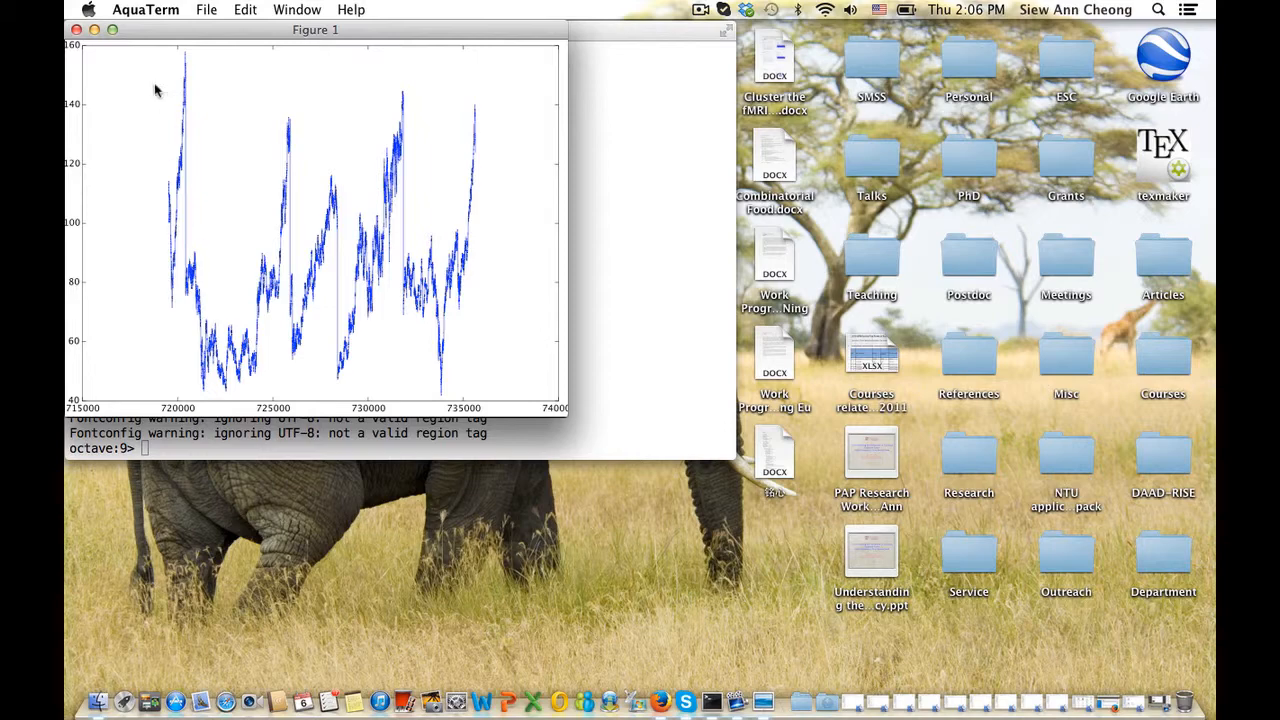
Enlarge Figure 1's price plot, drag it beside the terminal, and refocus the Octave terminal
click(112, 30)
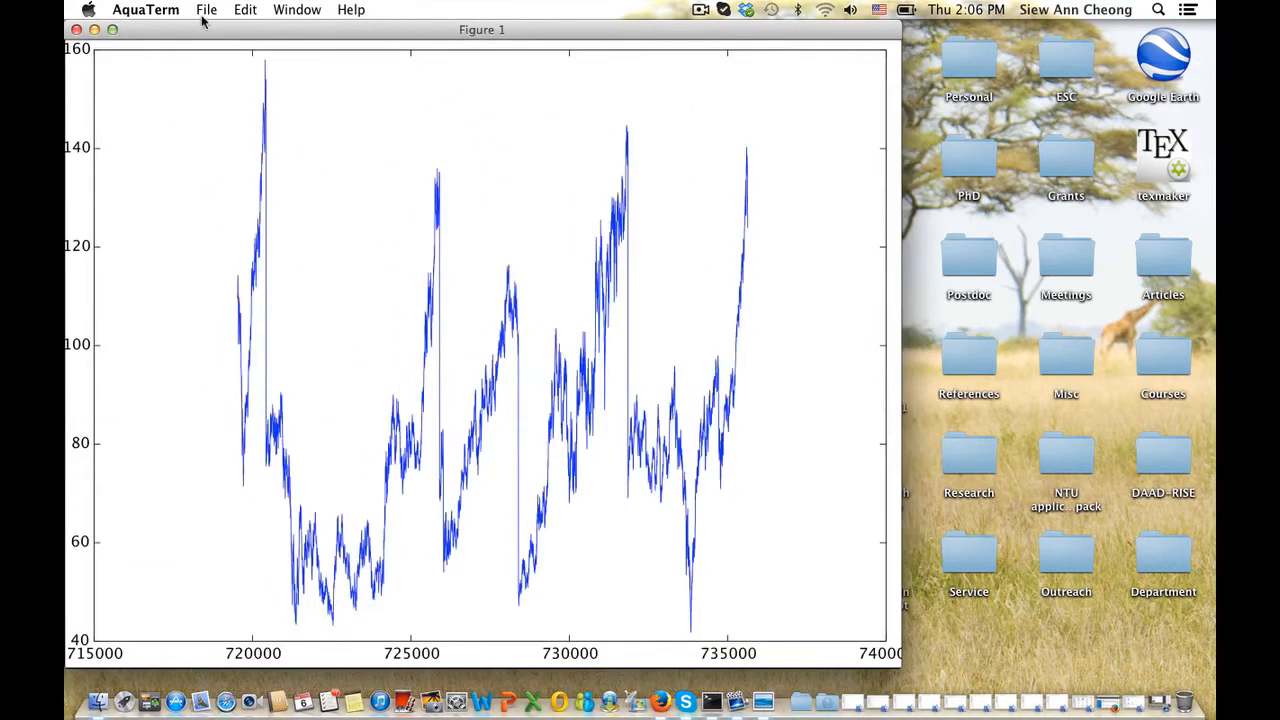
drag(205, 30, 519, 22)
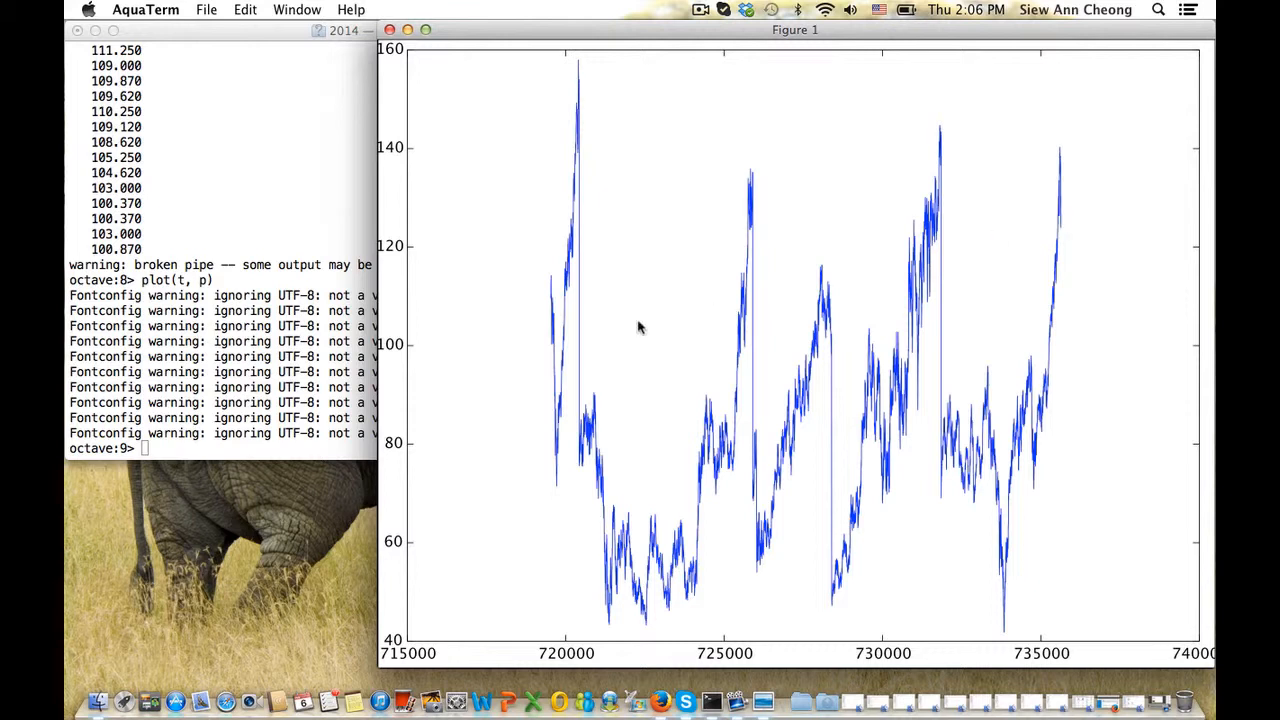
click(308, 336)
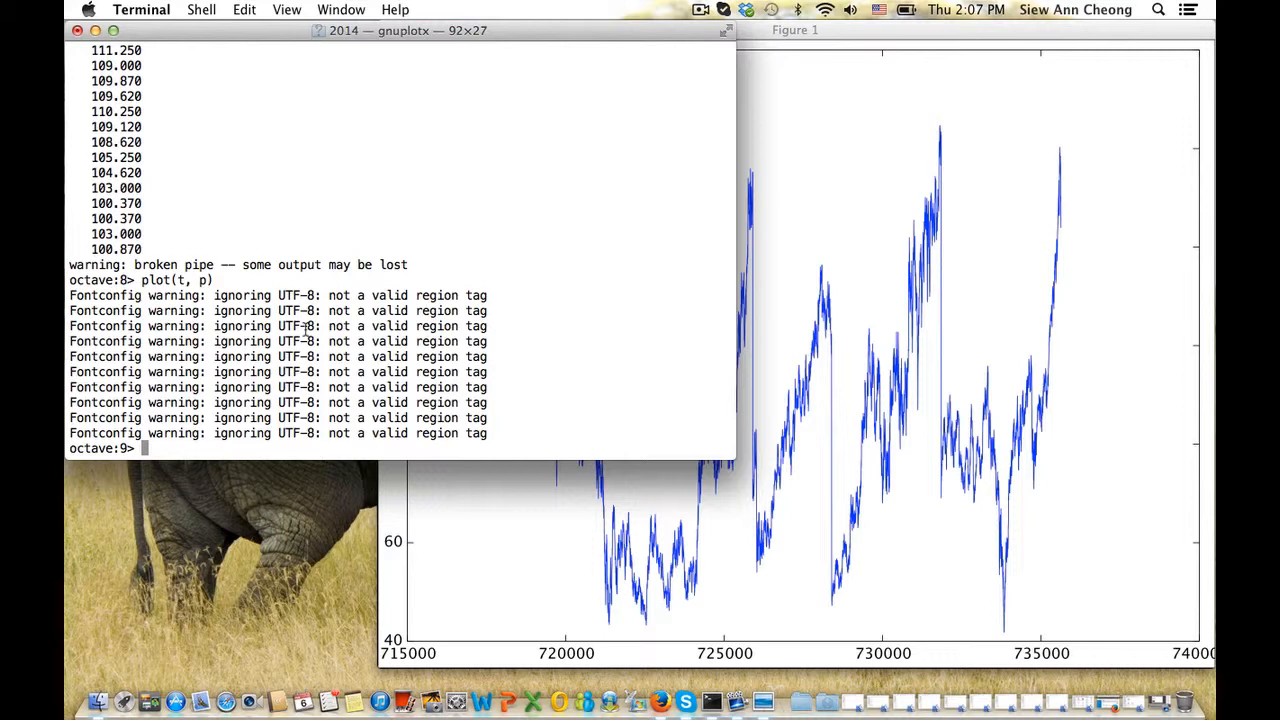
Compute dp = diff(p), then try r = dp./p, which fails with a nonconformant 11124x1 vs 11125x1 error
text(dp = diff(p))
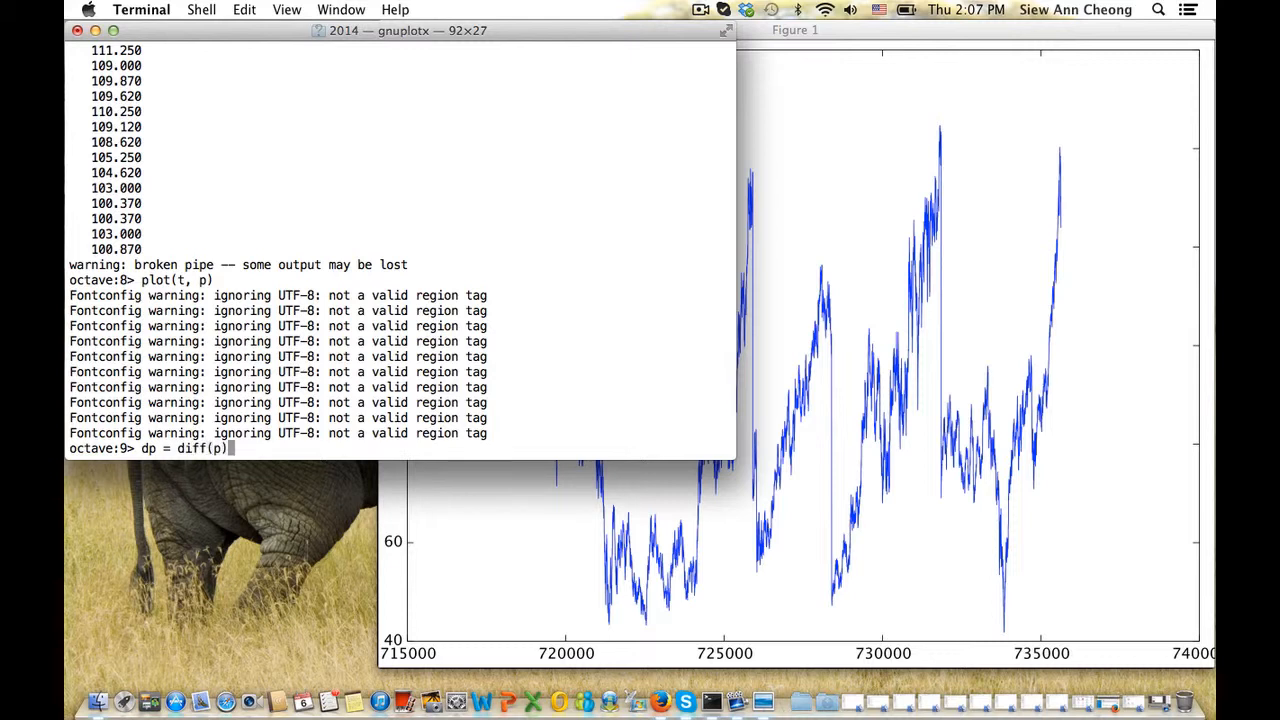
key(Return)
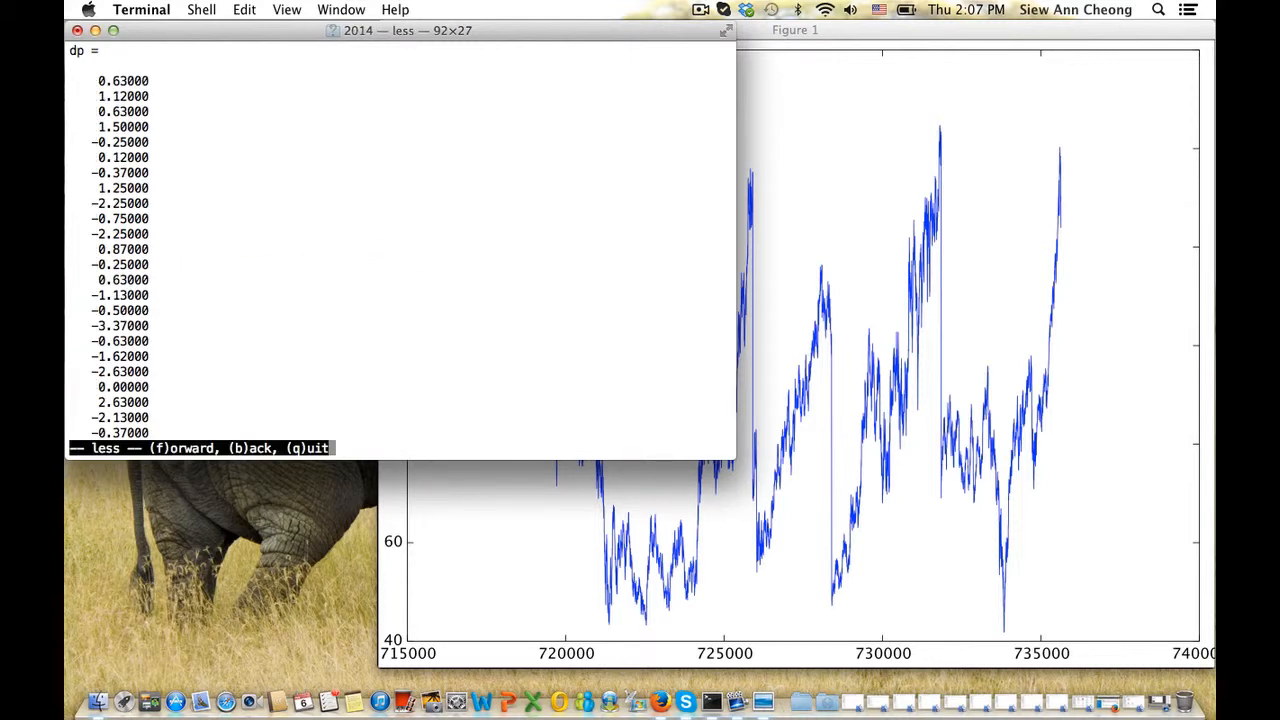
key(q)
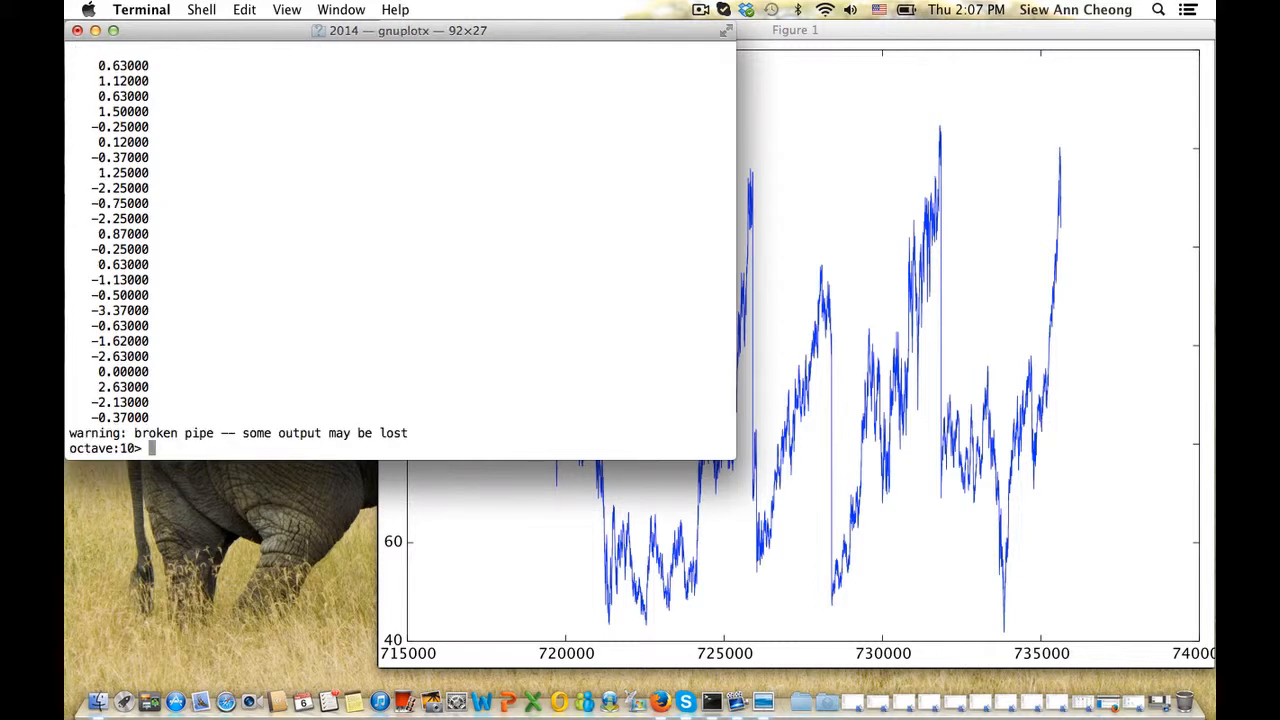
text(r = dp./p)
key(Return)
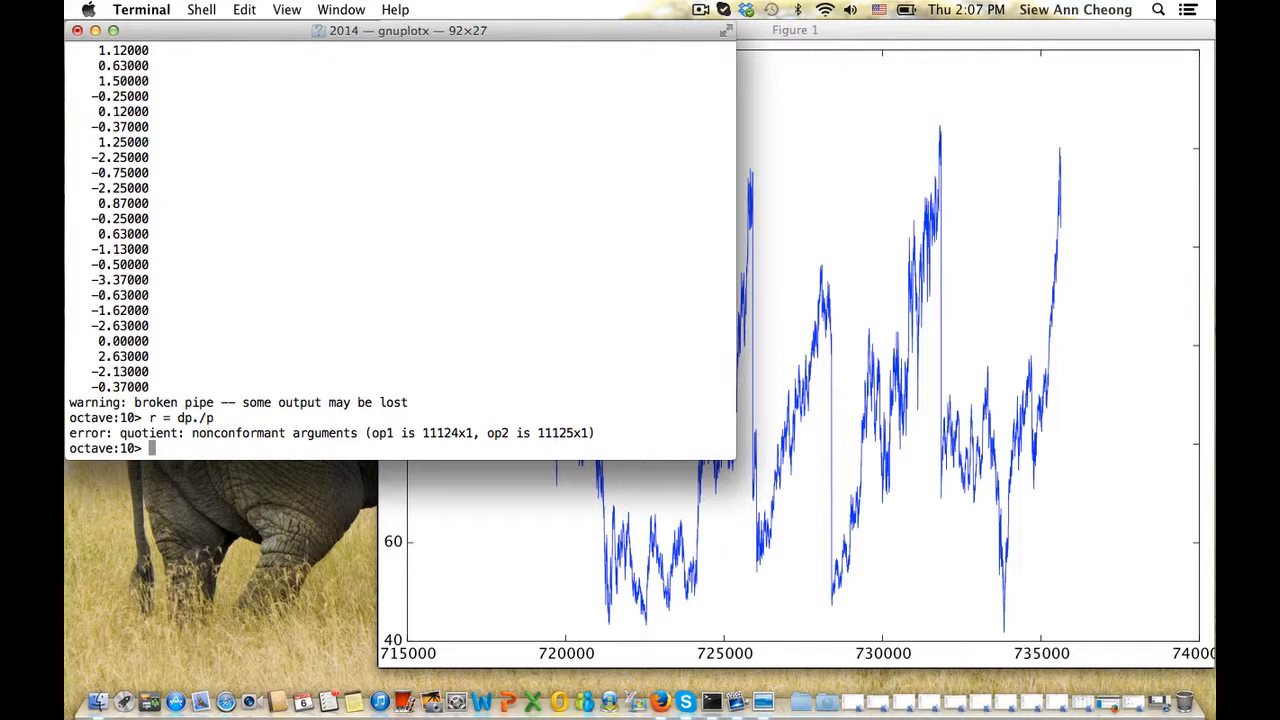
Recompute returns as r = dp./p(1:end-1), dividing by every price except the last
key(Up)
text((1:end)
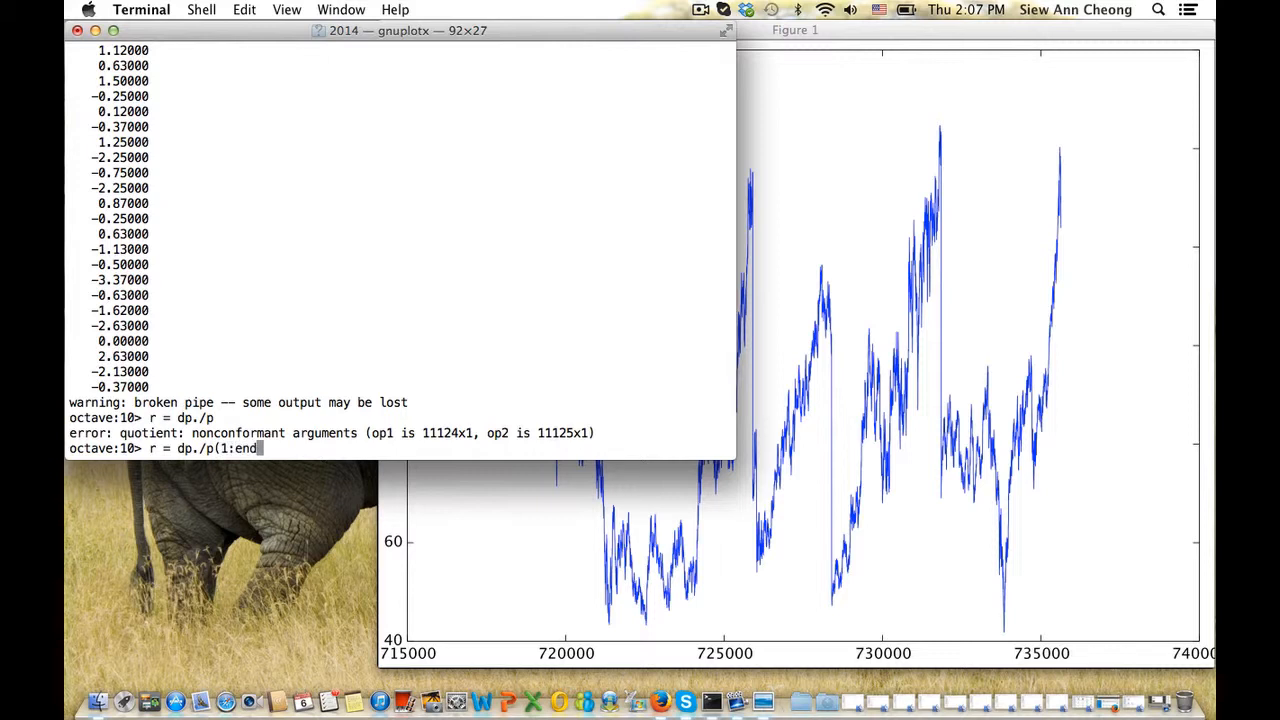
text(-1))
key(Return)
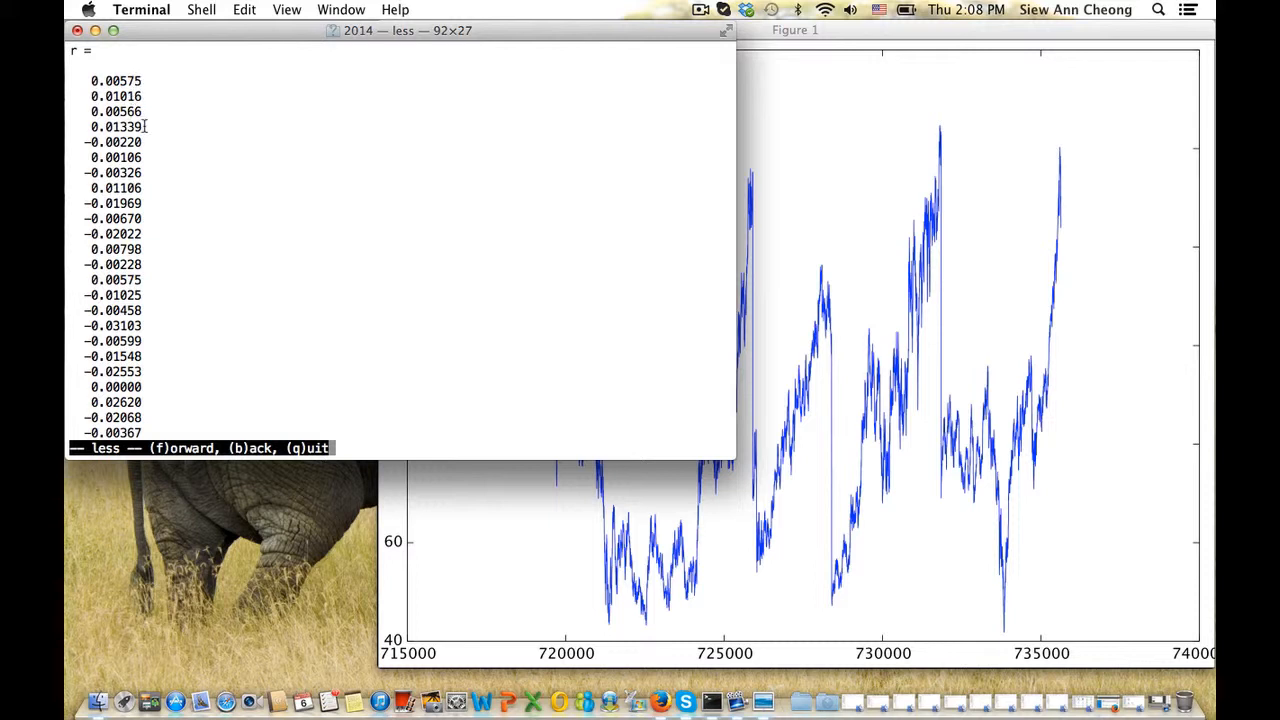
text(qplot()
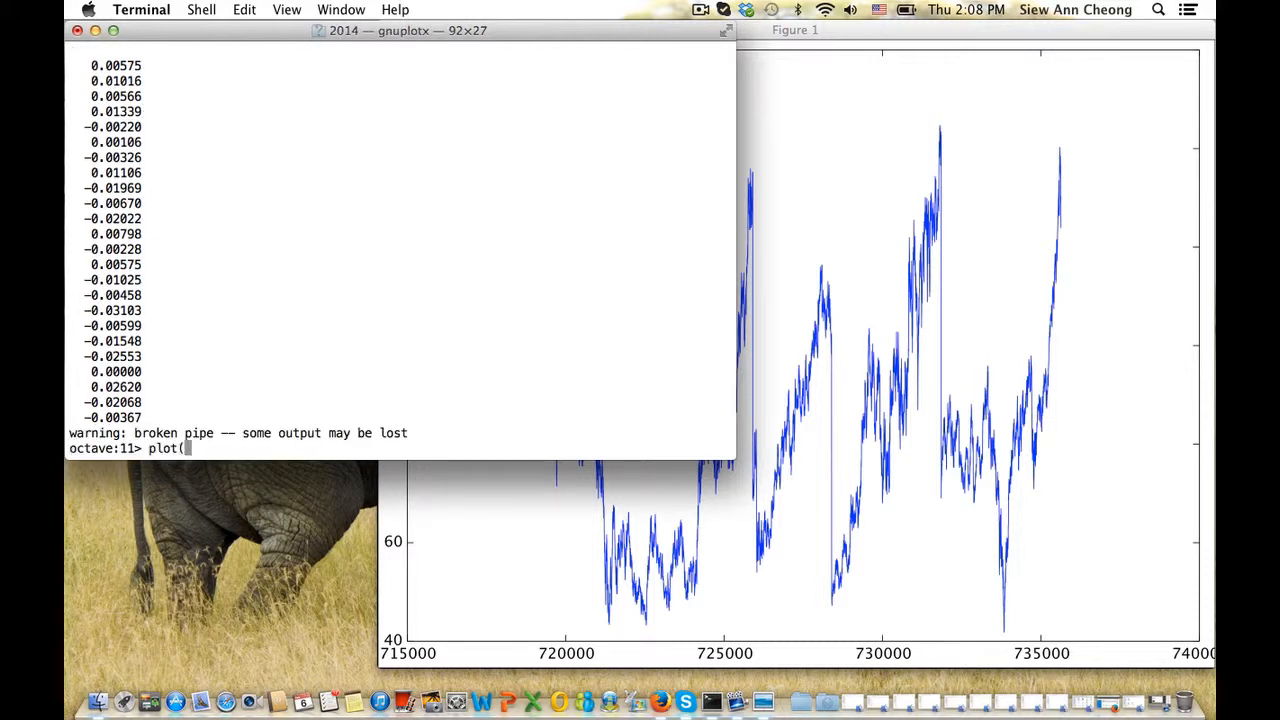
text(t, r))
Plot returns r against t(1:end-1) and inspect the figure
key(Return)
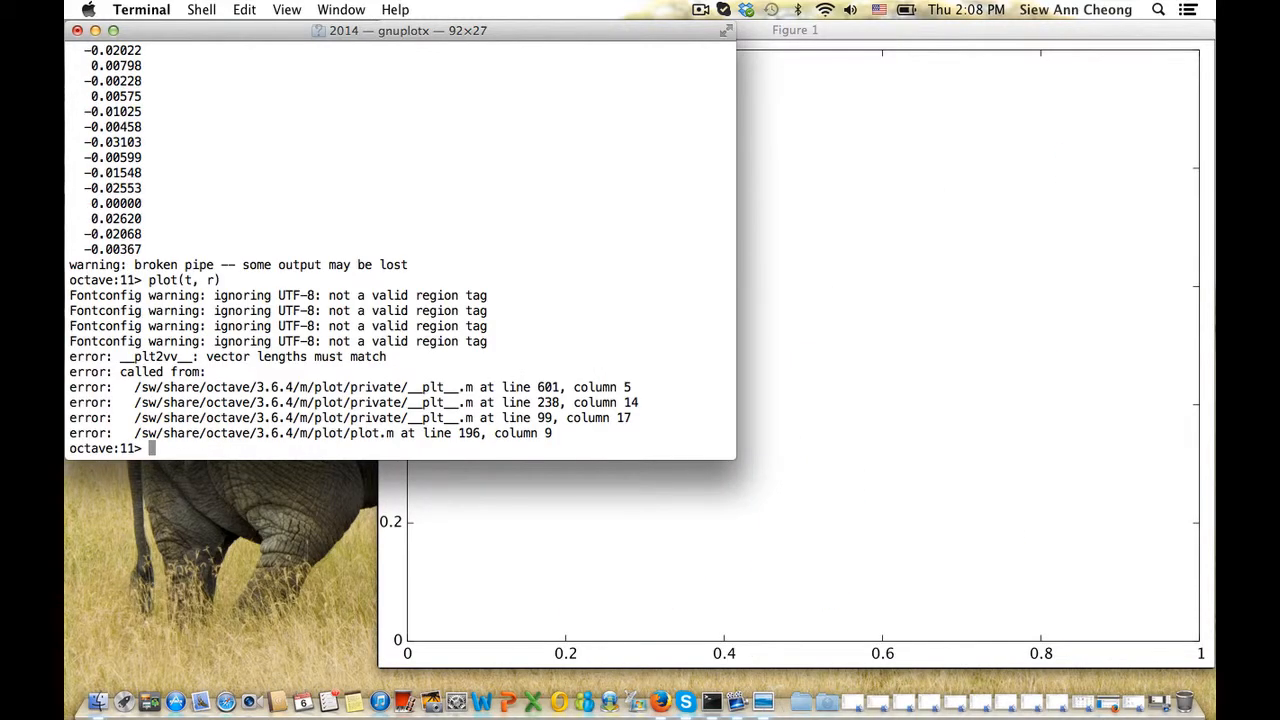
key(Up)
key(Left)
key(Left)
key(Left)
key(Left)
text((1:end-1)
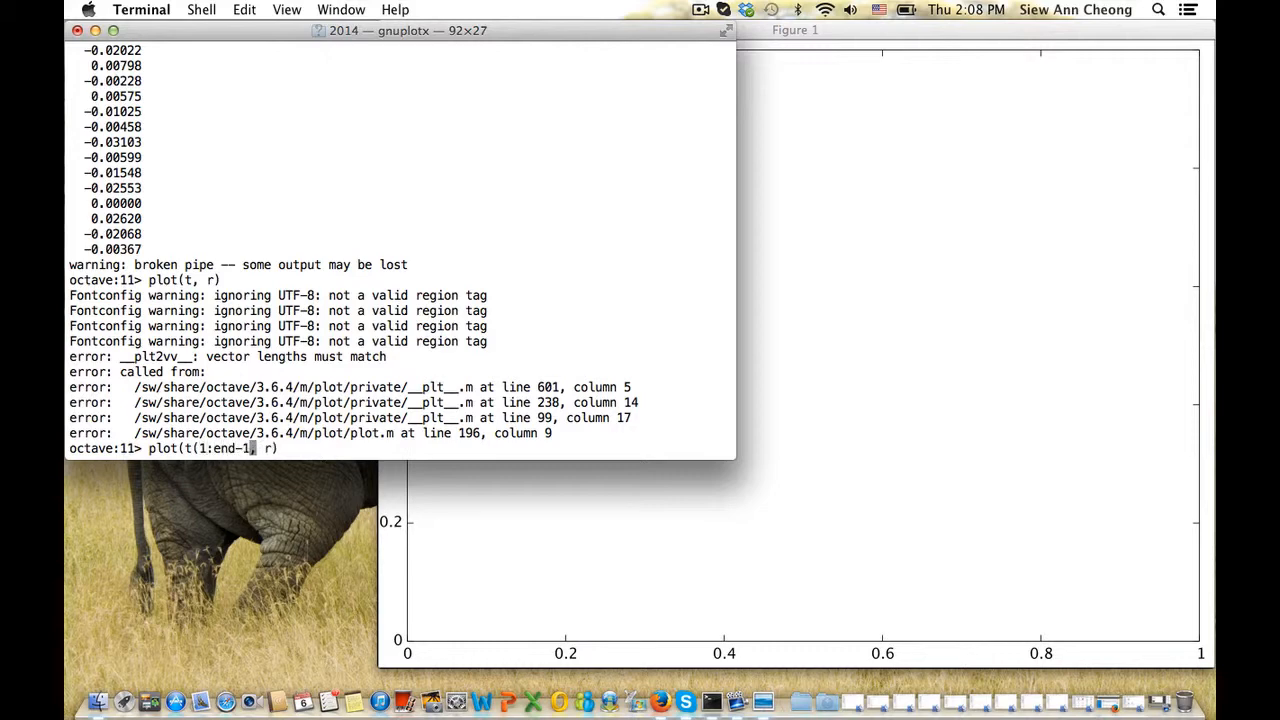
text())
key(Return)
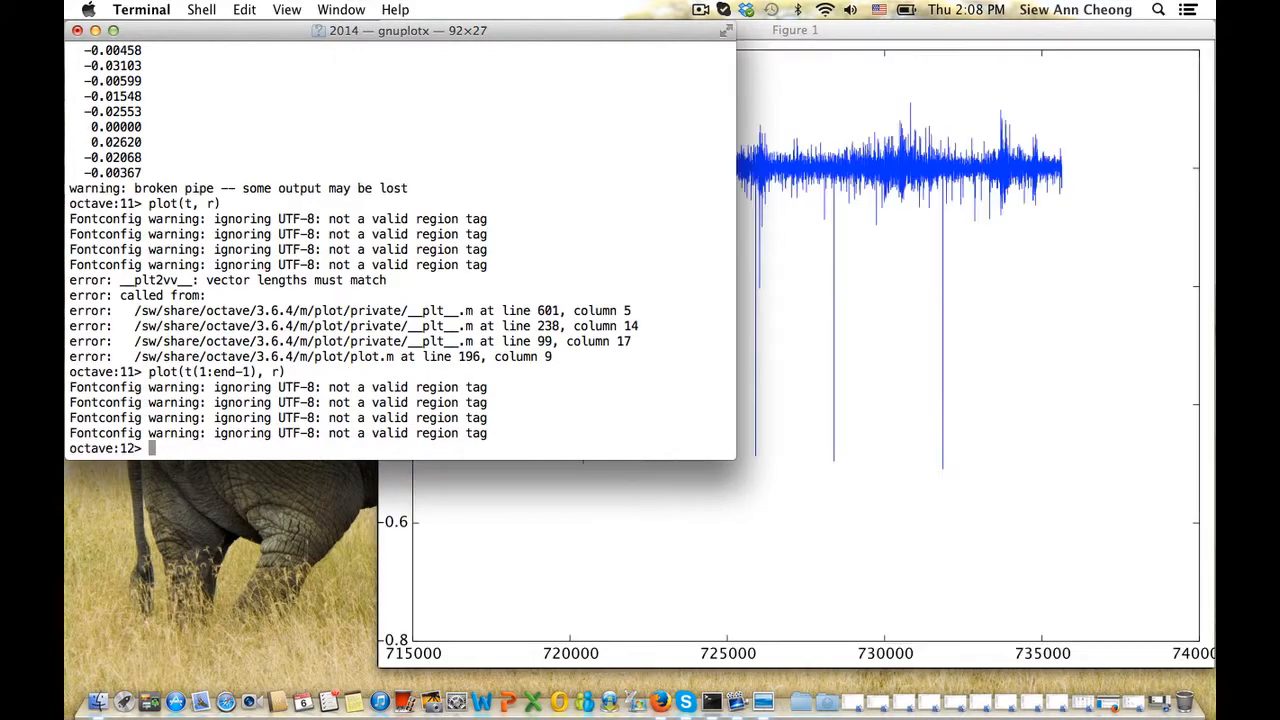
click(778, 156)
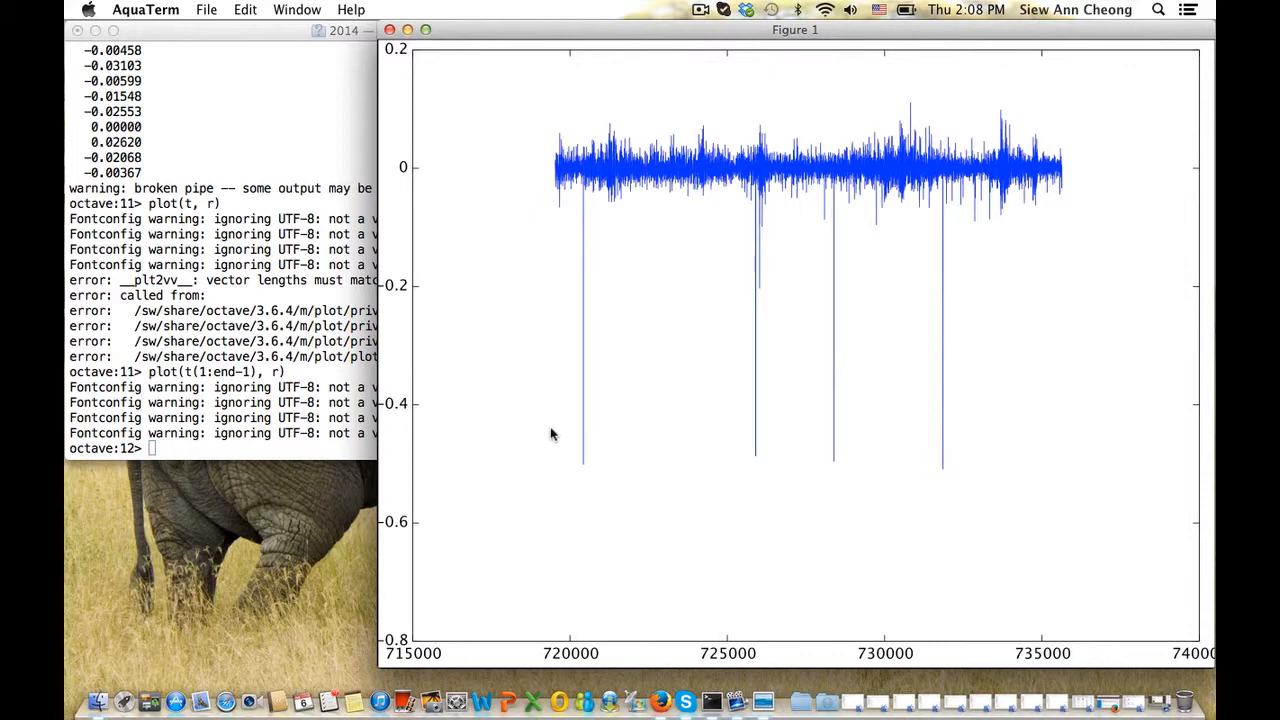
click(295, 378)
Limit the returns plot's vertical range to -0.2 to 0.2 with axis([t(1) t(end) -0.2 0.2])
text(axis)
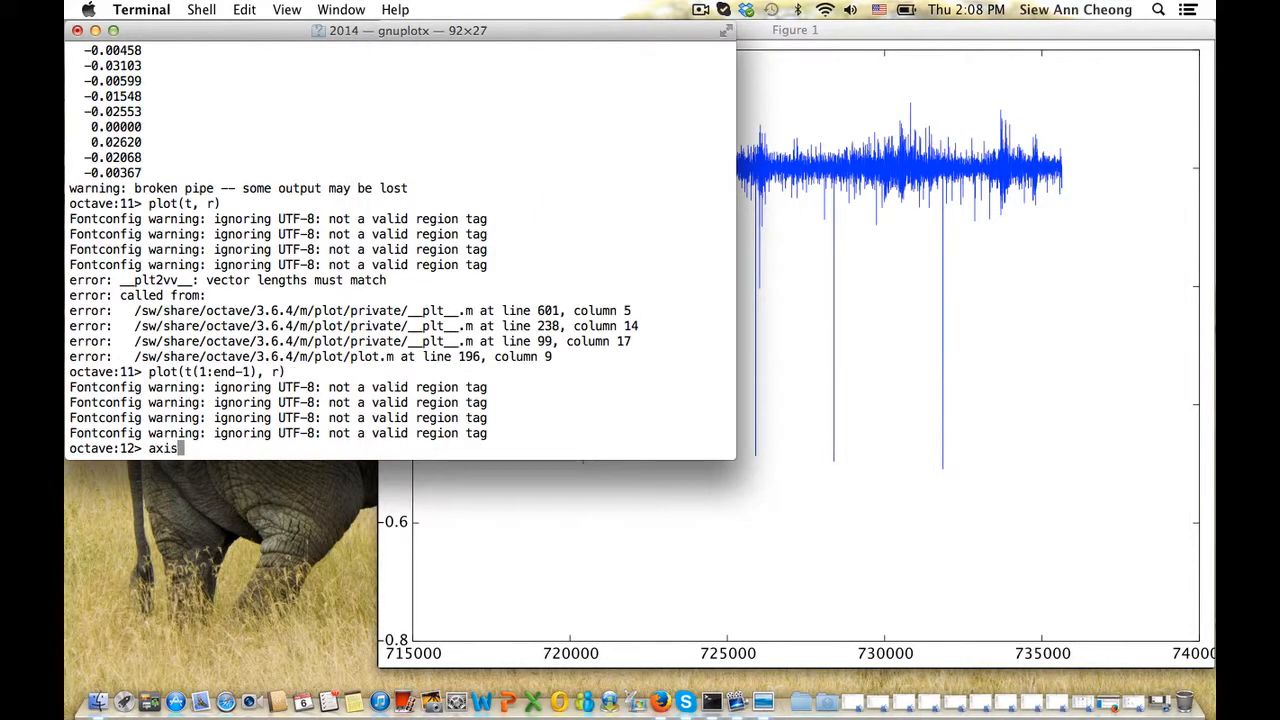
text(([t(1) t(end) =)
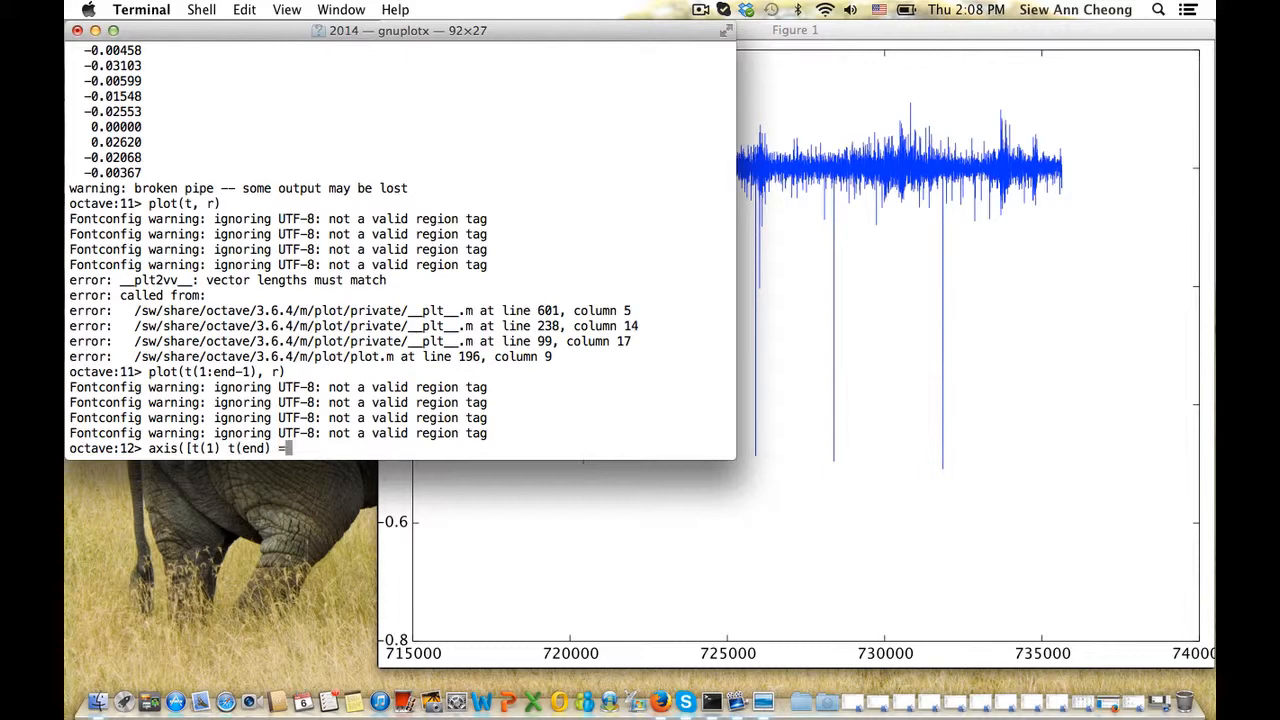
text(0.2 0.2]))
key(Return)
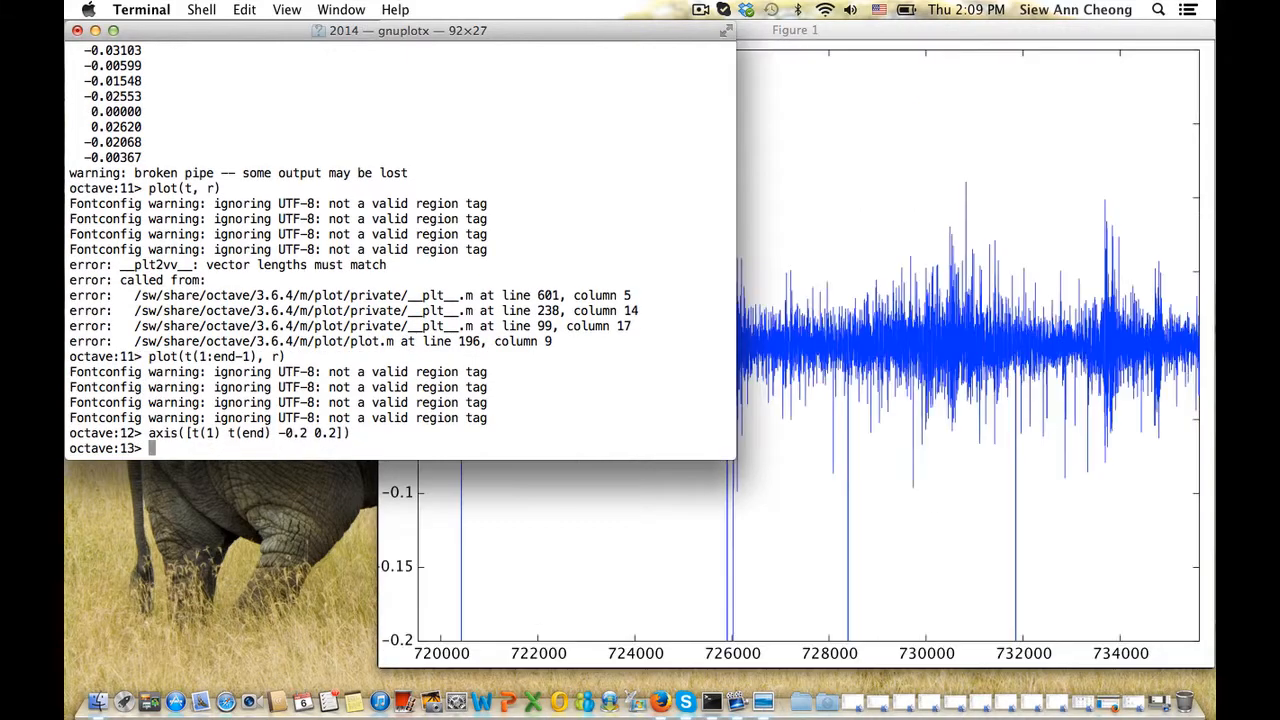
click(862, 328)
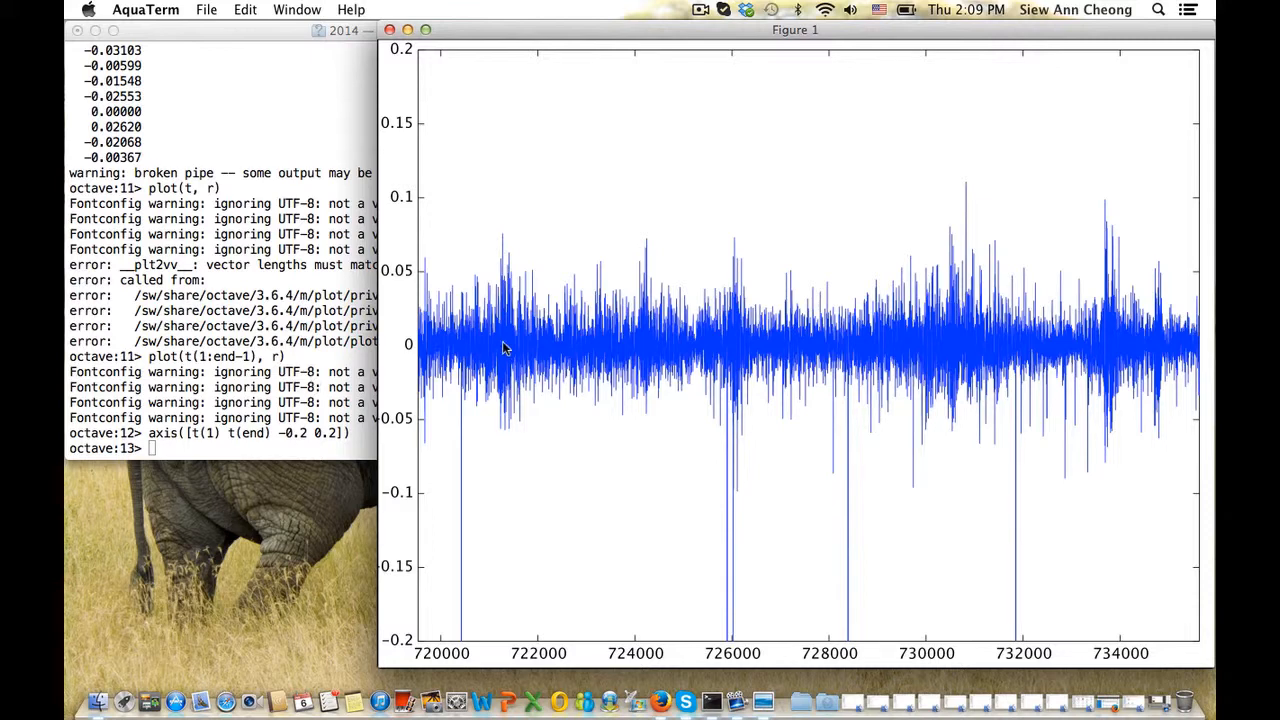
click(281, 350)
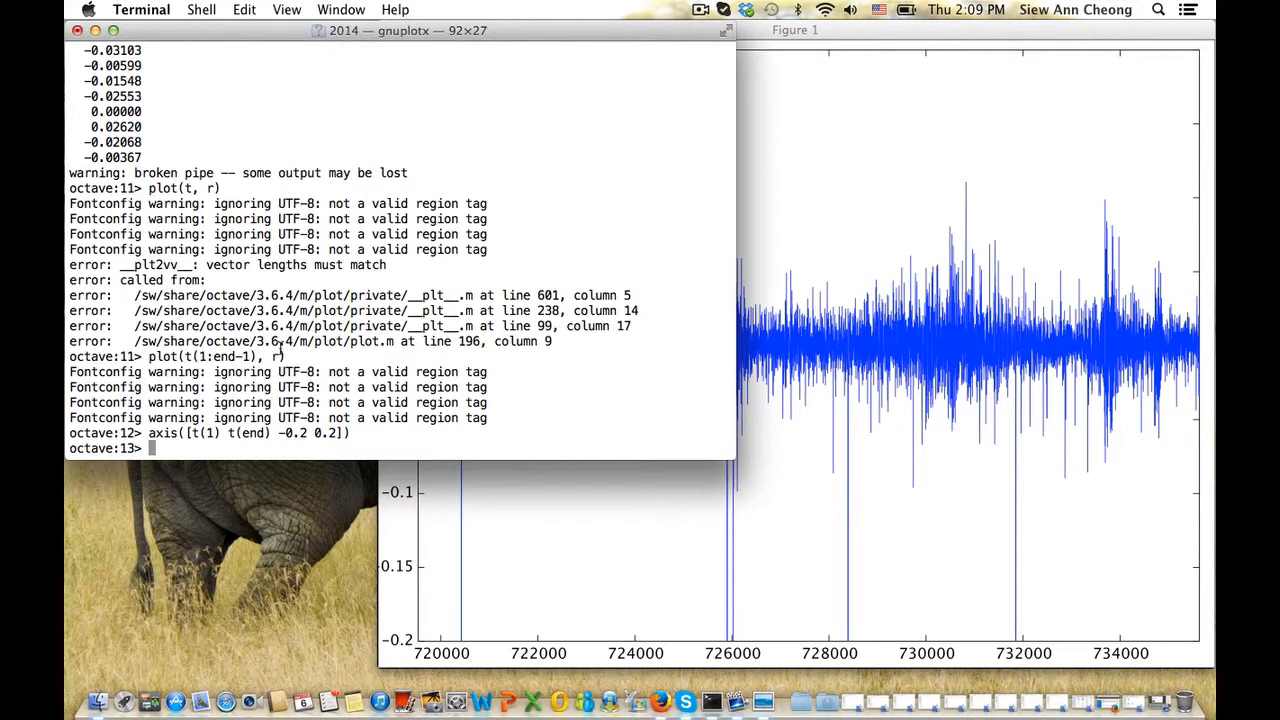
Draw a histogram of the returns with hist(r)
text(hist(r,)
key(BackSpace)
text())
key(Return)
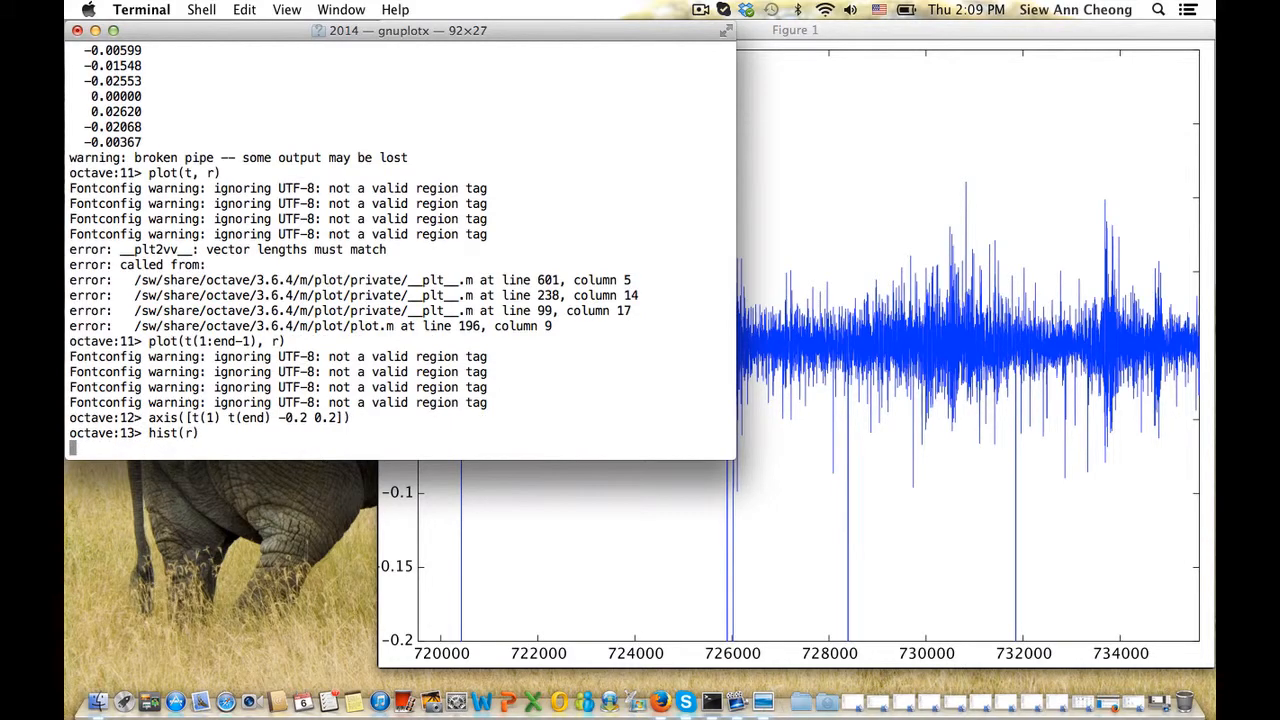
Redraw the returns histogram with 100 bins by adding , 100 to the previous command
click(806, 370)
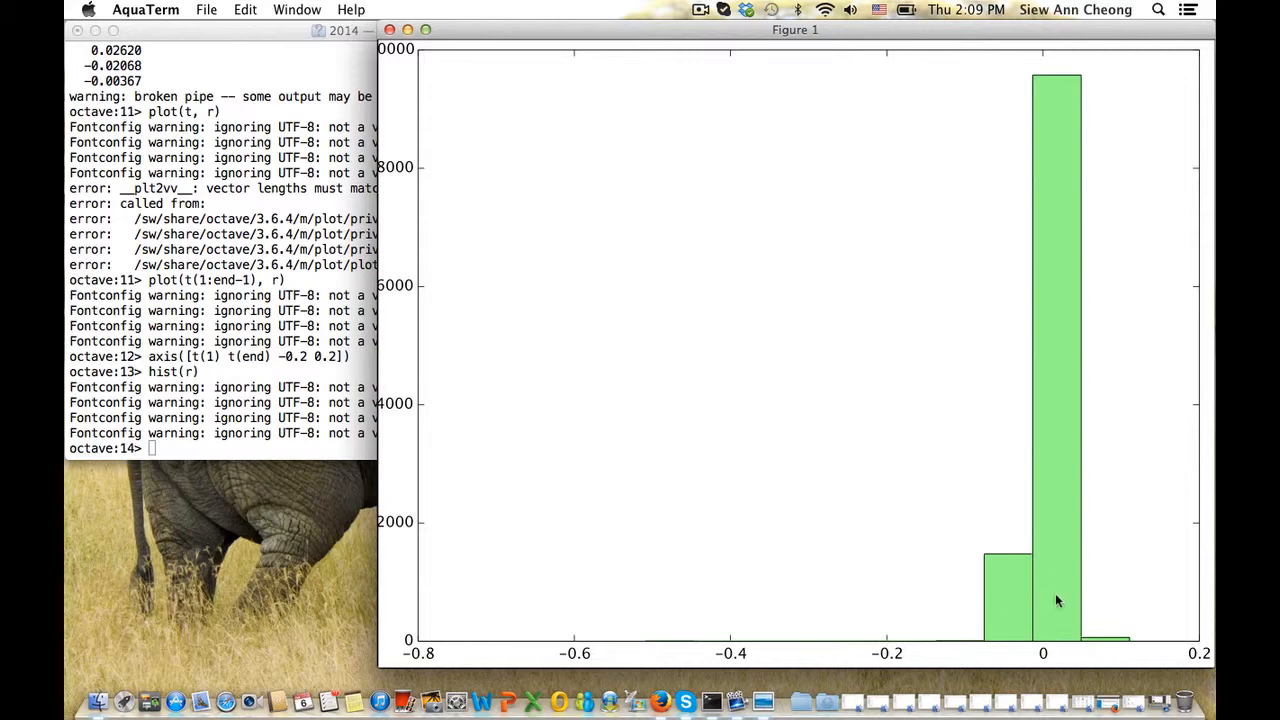
click(340, 377)
key(Up)
key(Left)
text(, 100)
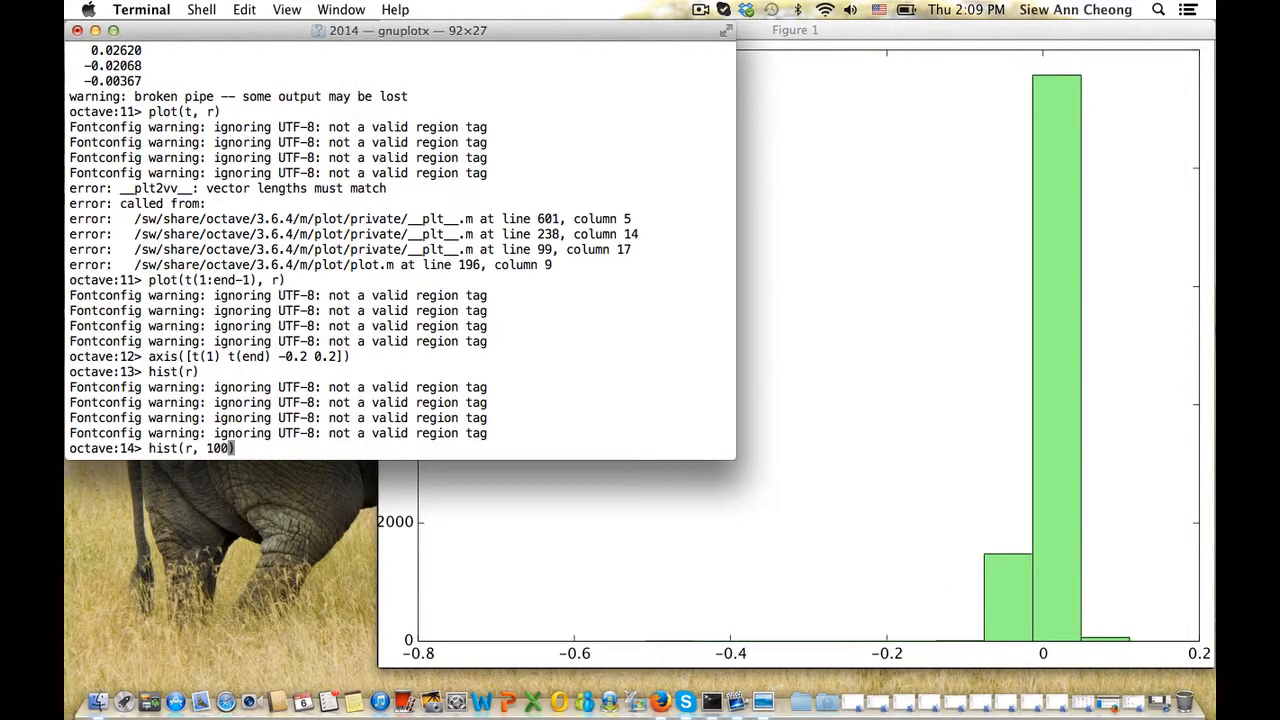
key(Return)
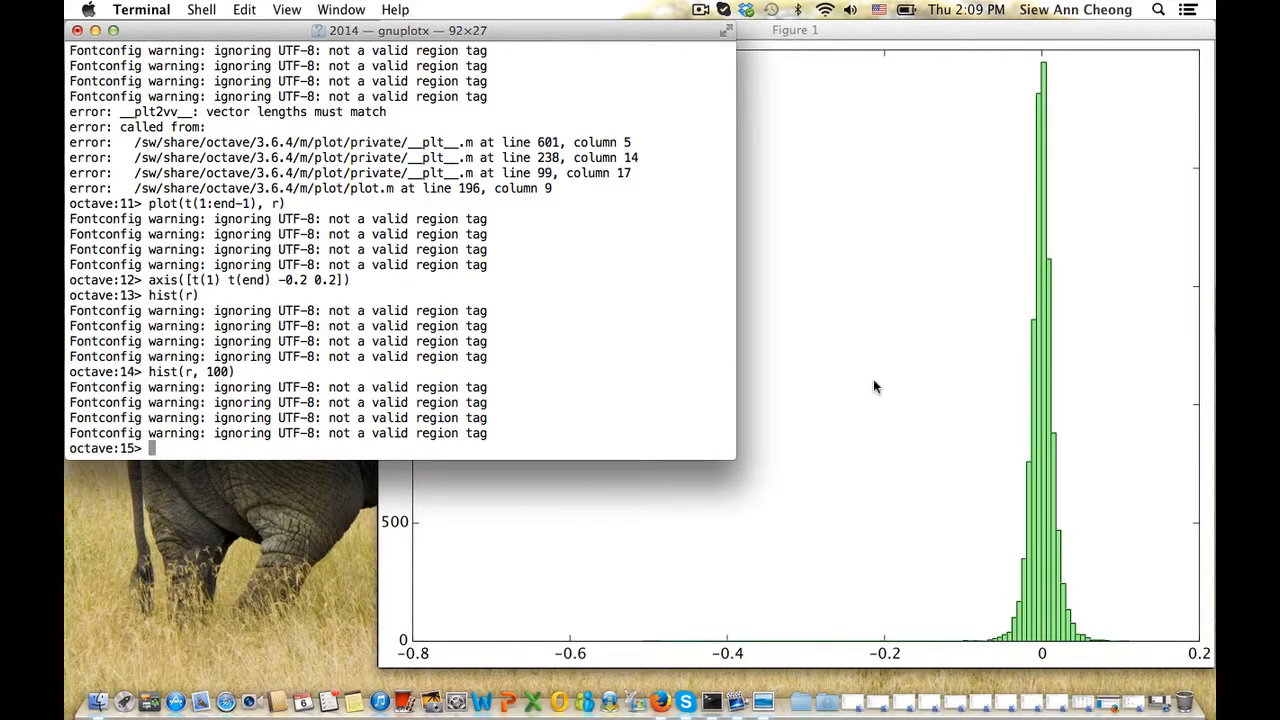
Check the 100-bin histogram, then type rb = -0.5:0.005:0.2 at the Octave prompt
click(873, 379)
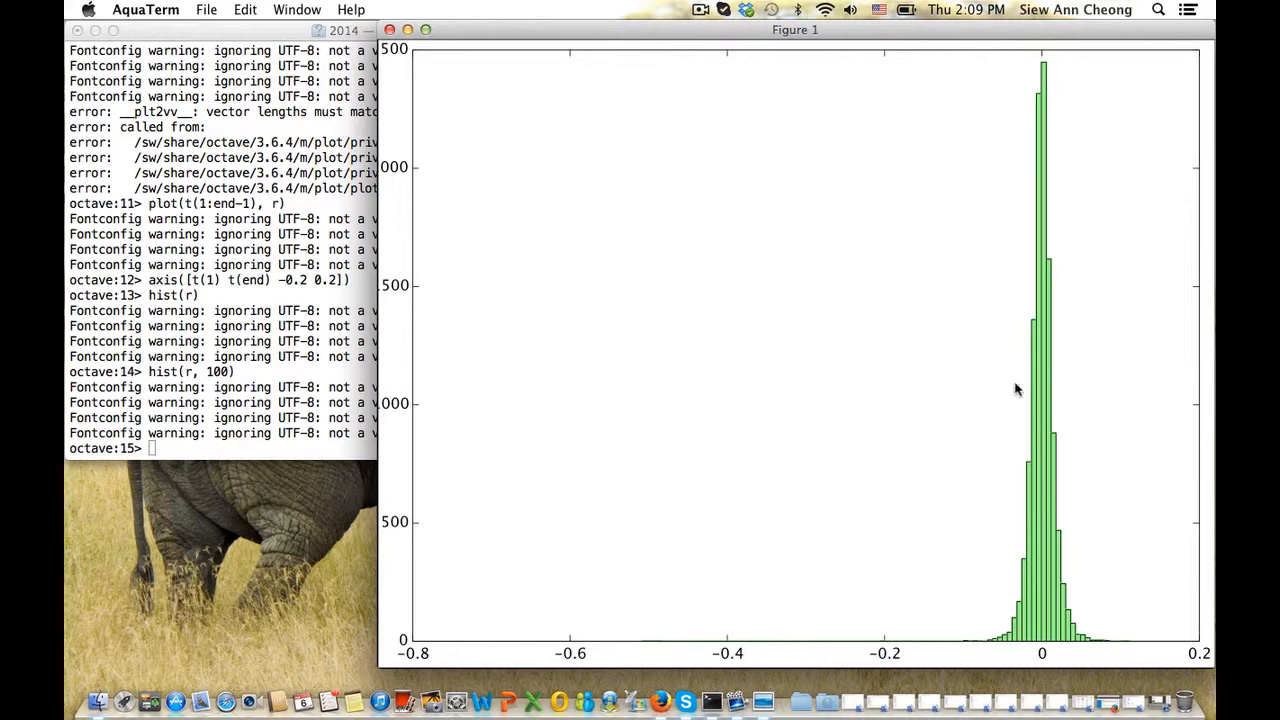
click(315, 356)
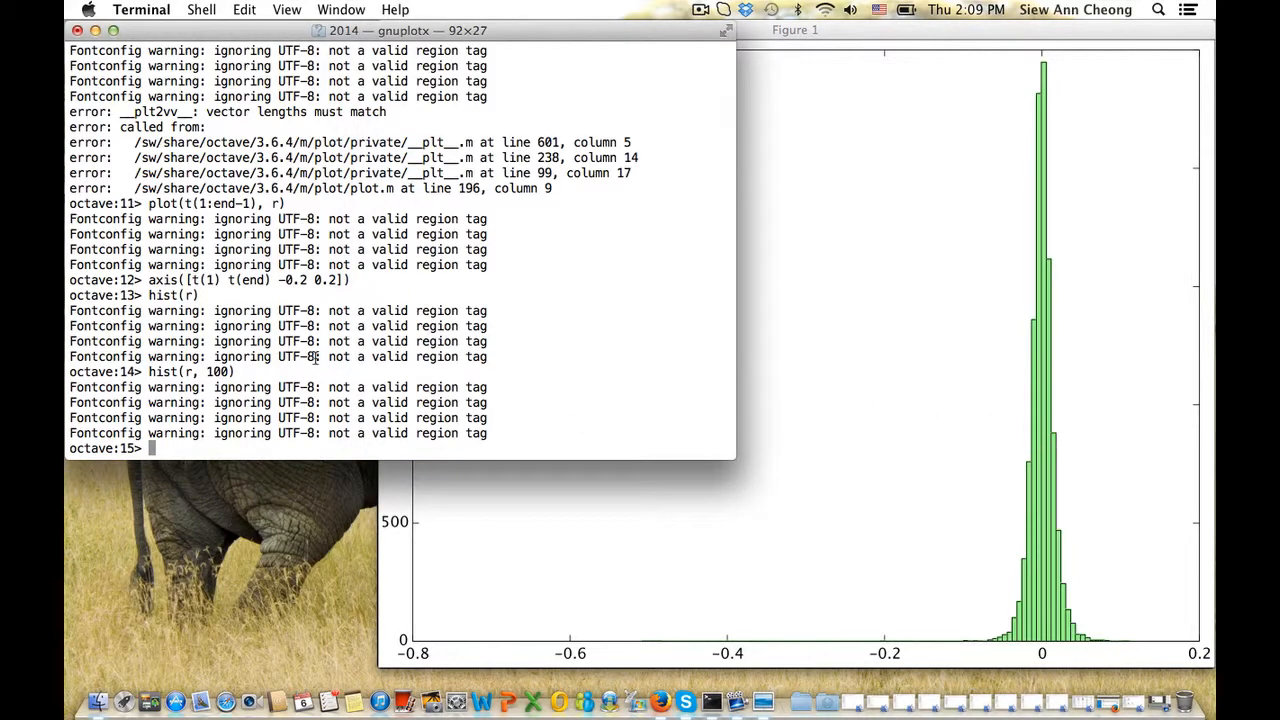
text(rb = -0.5:)
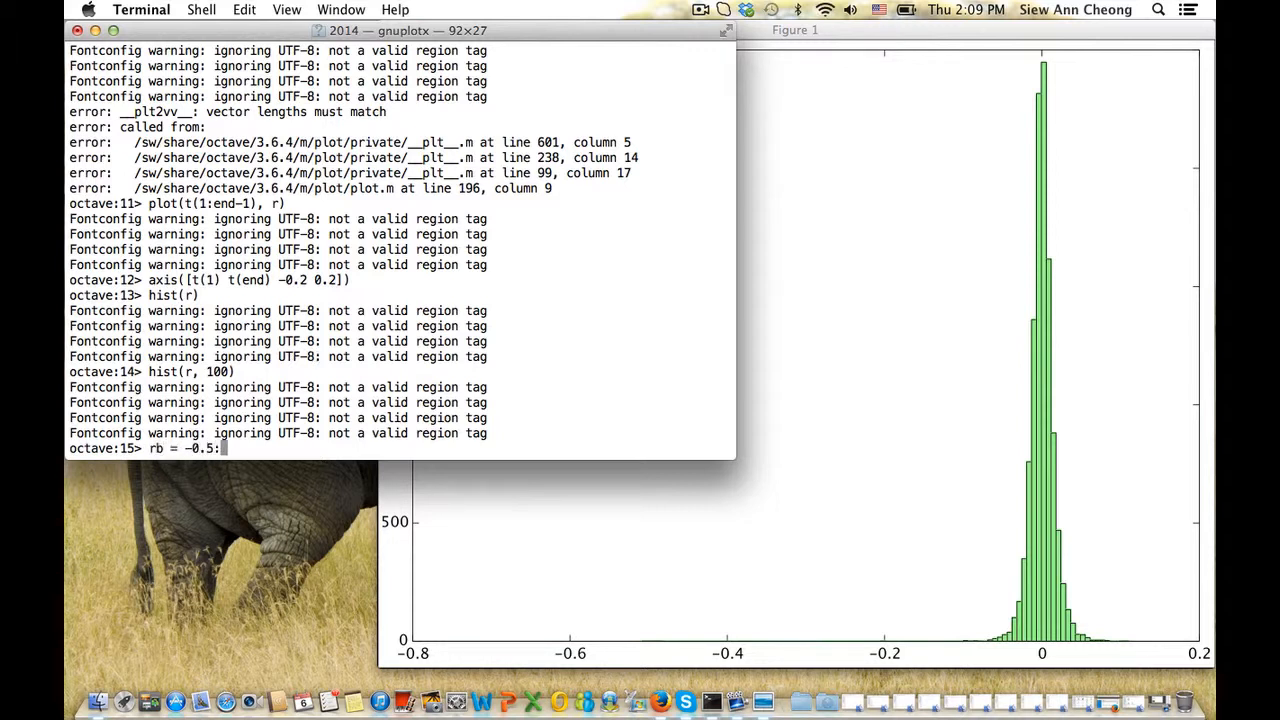
text(0.005:0.2)
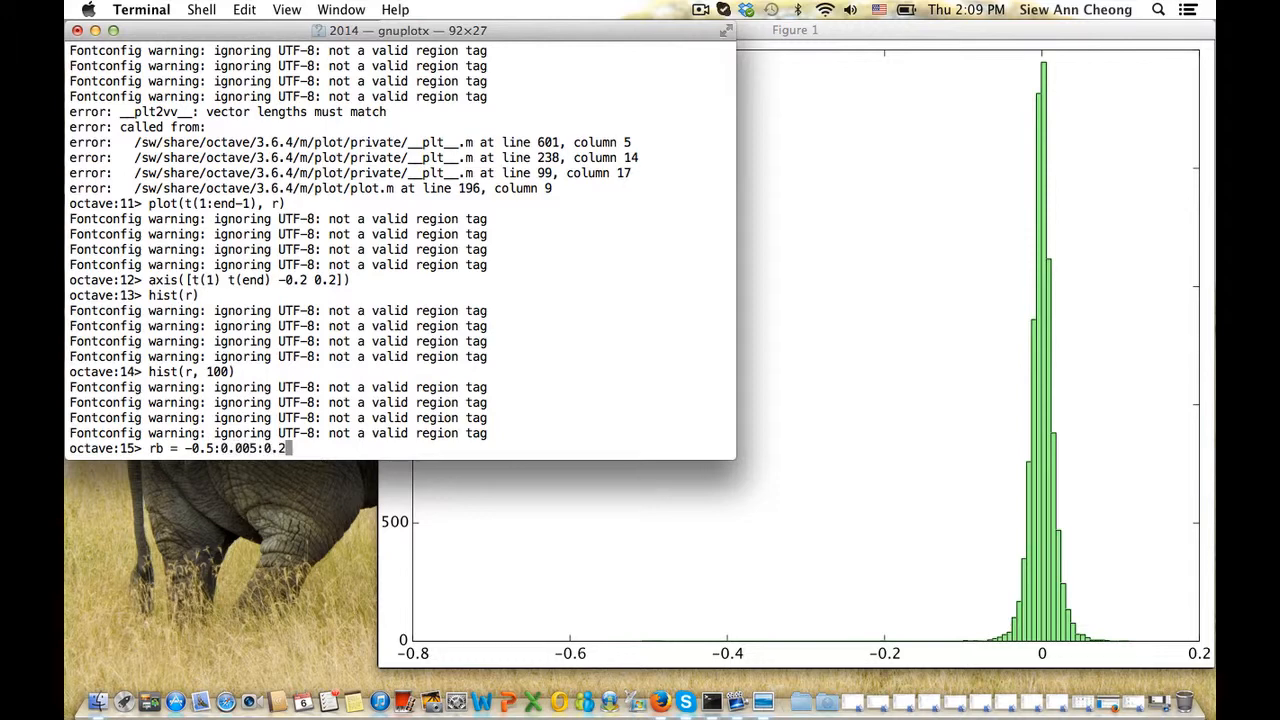
Run rb = -0.5:0.005:0.2 and page through the listed bin centres
key(Return)
key(space)
key(space)
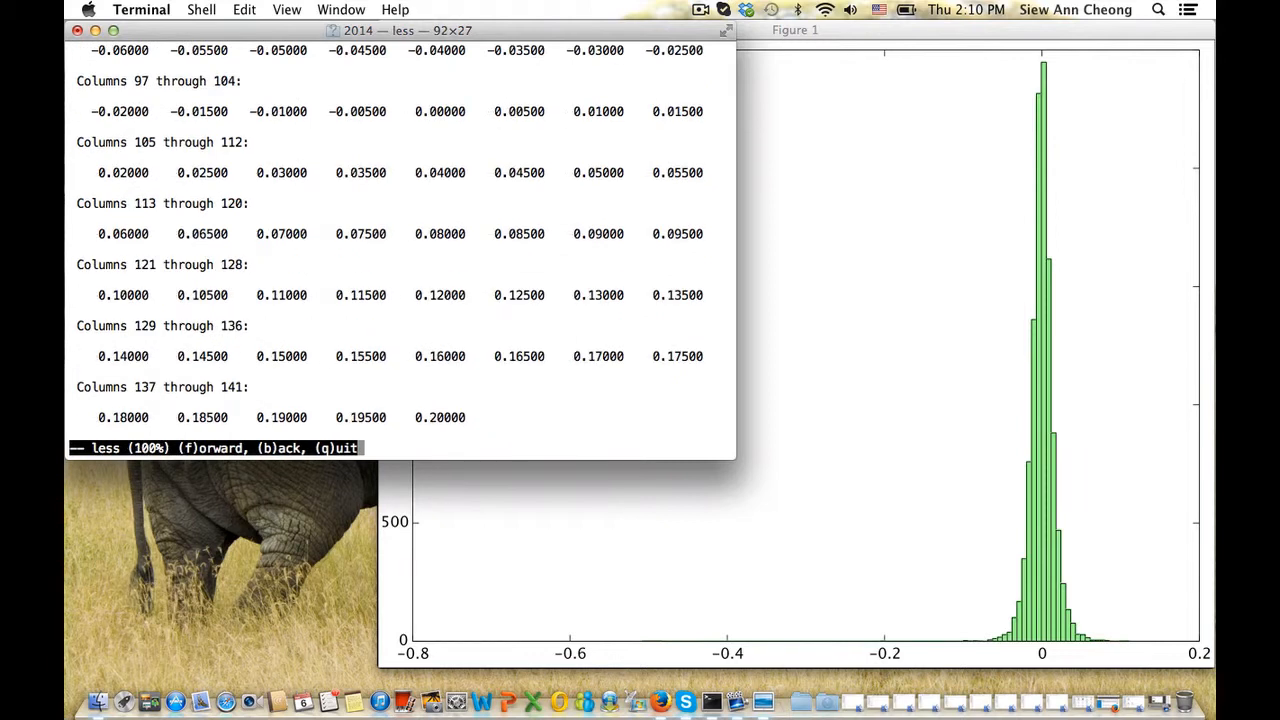
key(q)
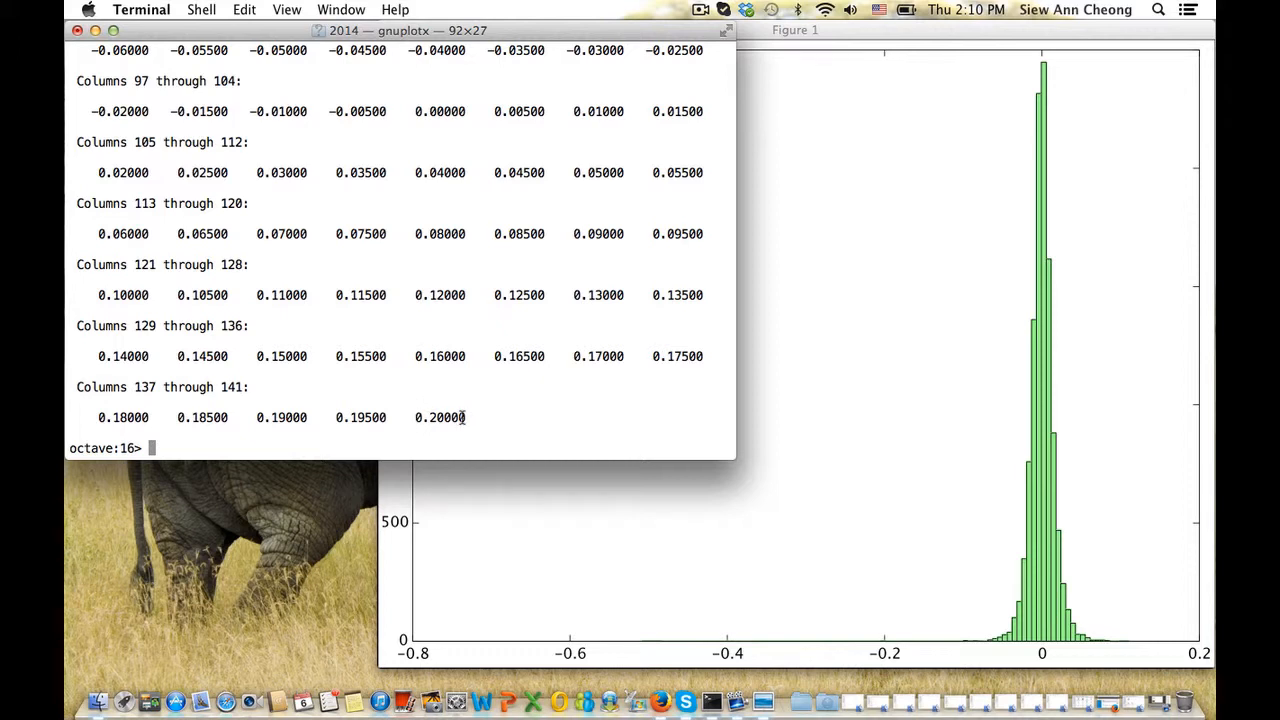
Count returns within ±0.0025 of each bin centre into fb with a for n = 1:141 loop
text(for n = 1:141)
key(Return)
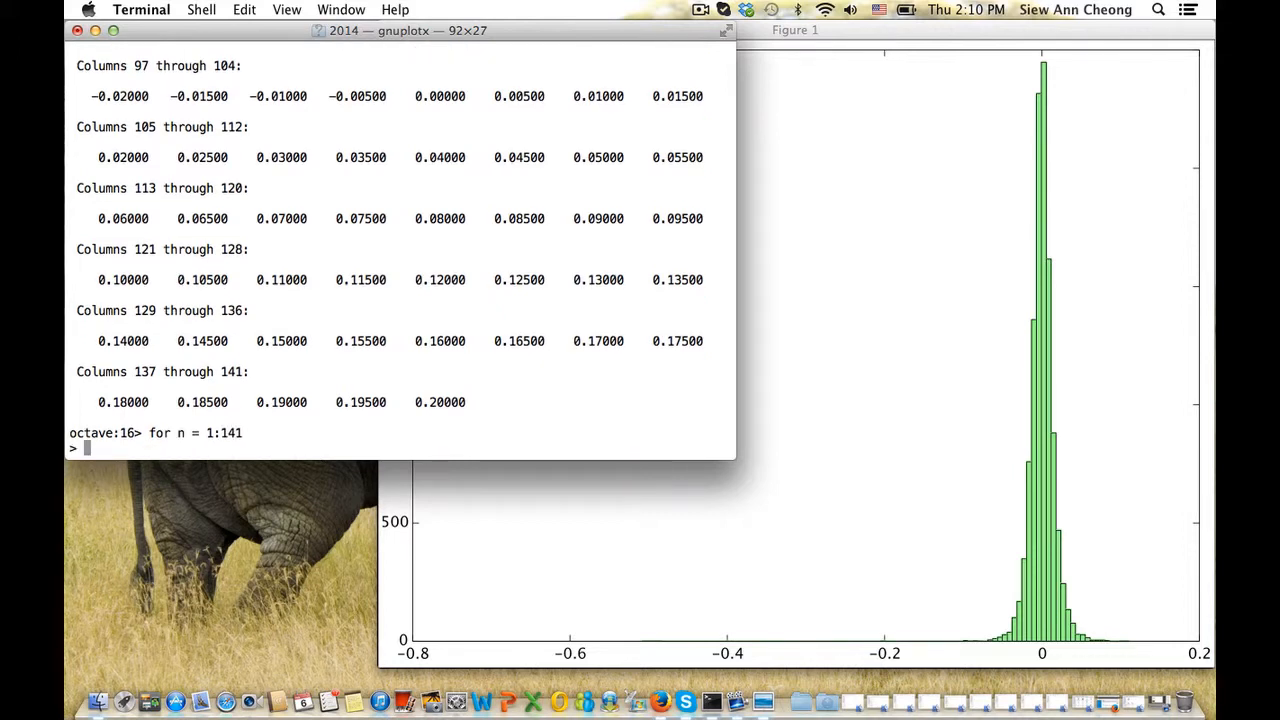
text(fb(n) = sum(r)
key(BackSpace)
text((r > )
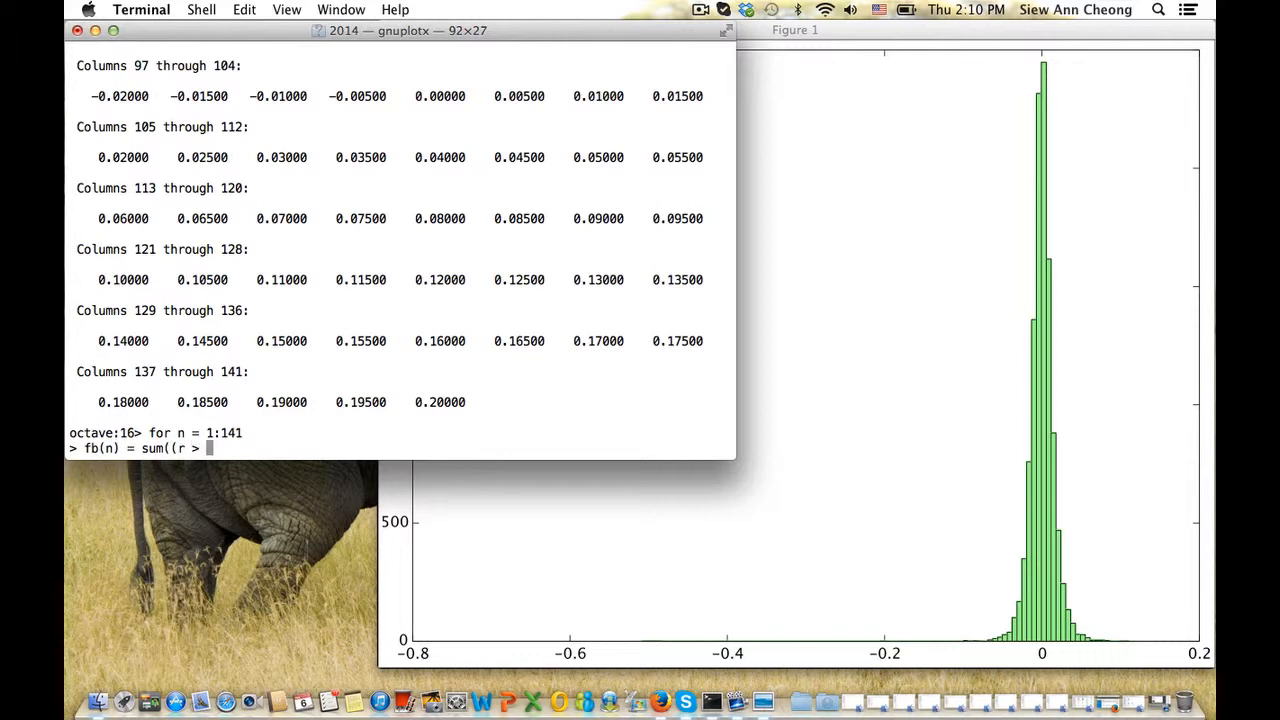
text(rb(n)-0.0025).*)
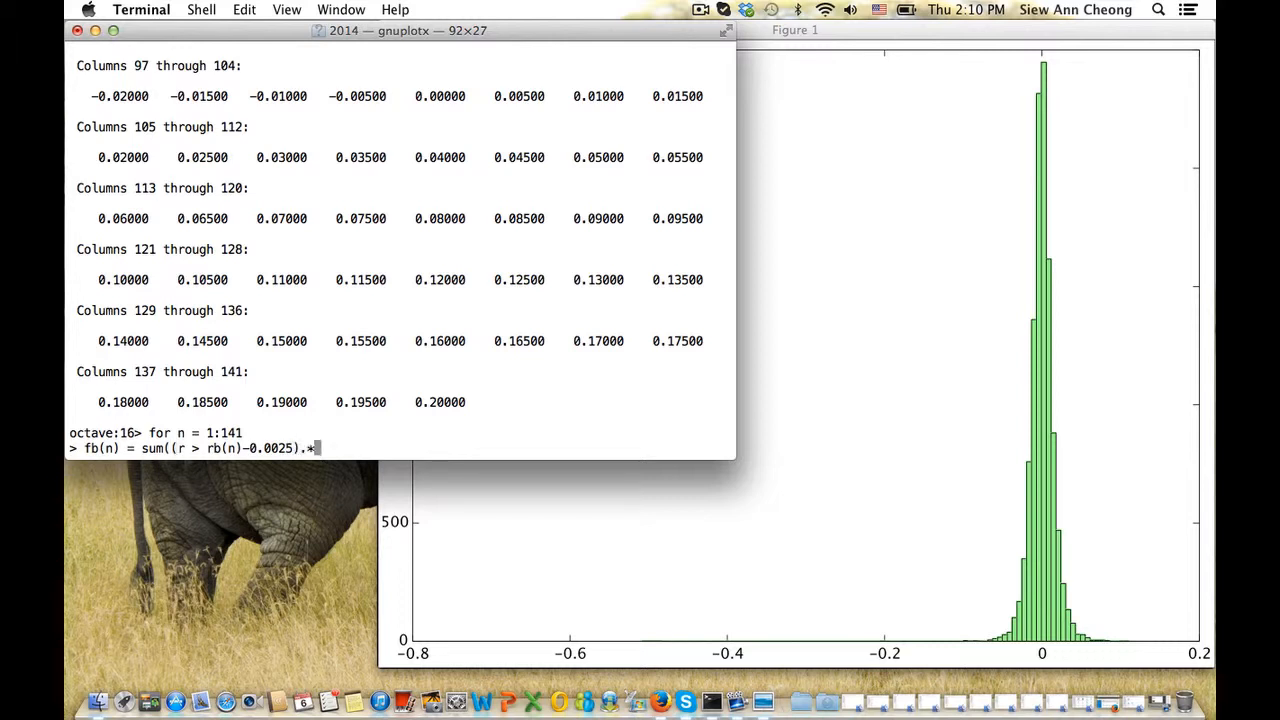
text((r )
text(< rb)
text((n))
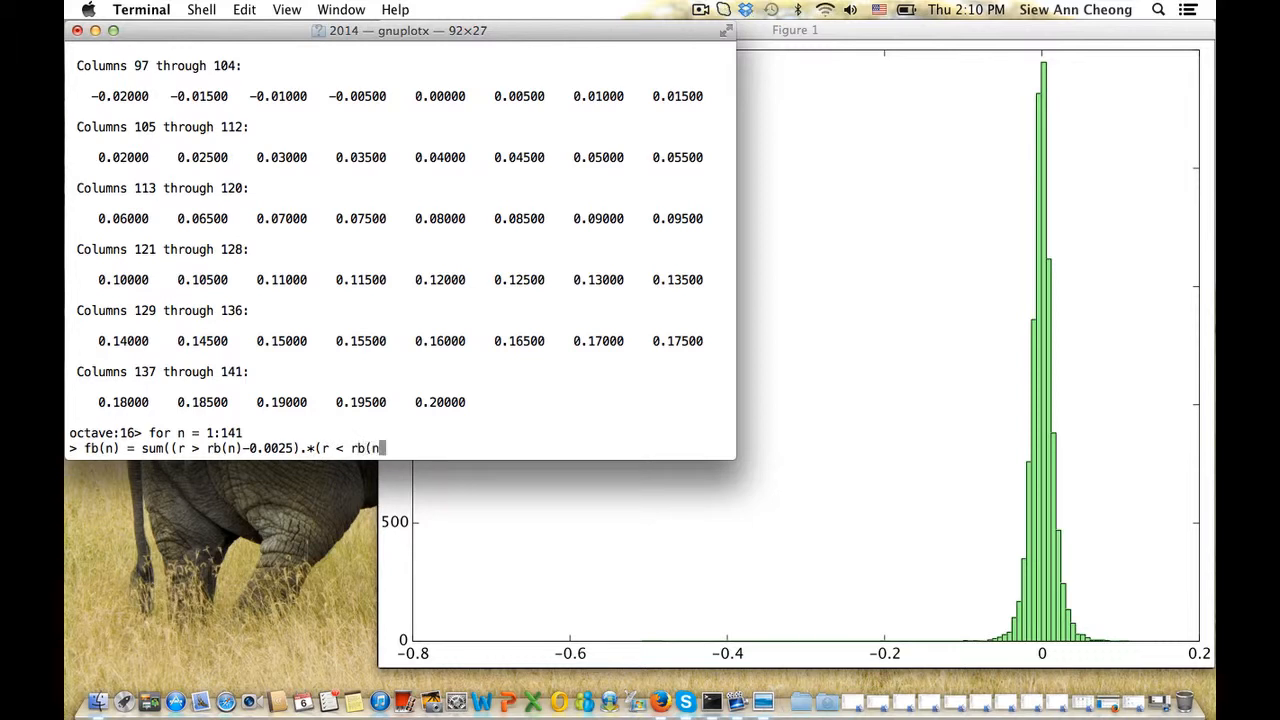
text(+0.0025))
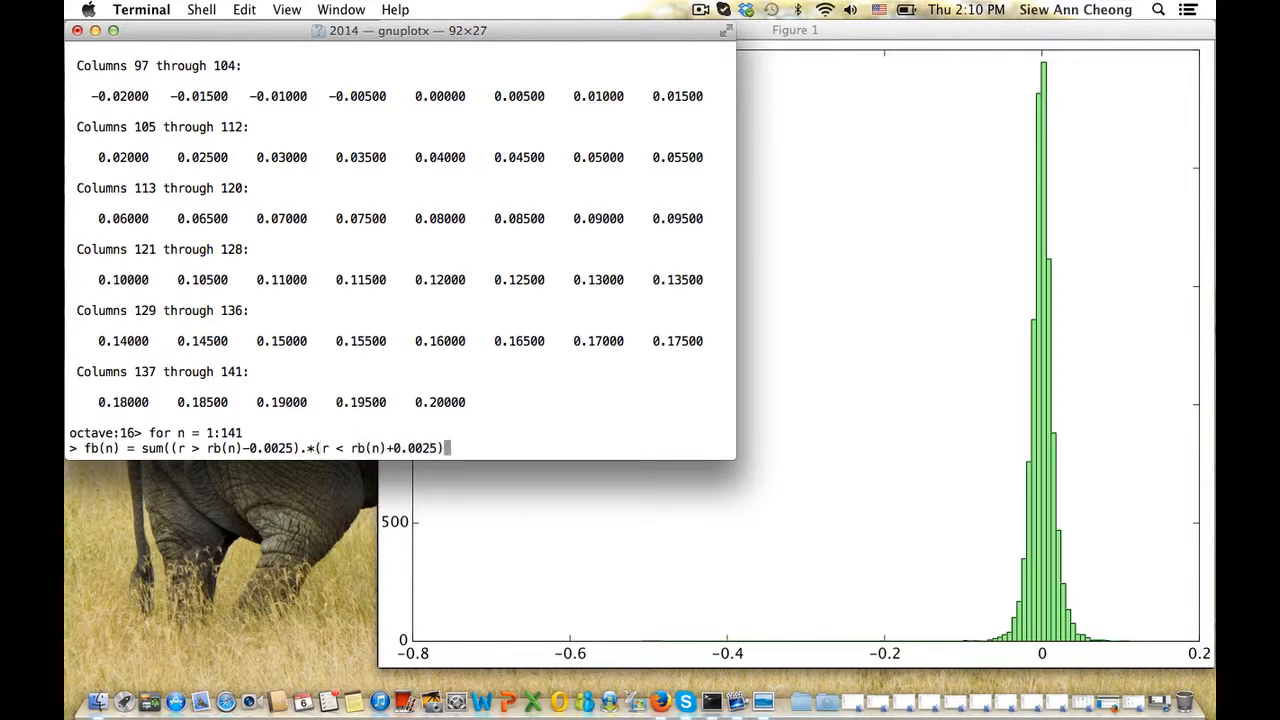
text();)
key(Return)
text(end)
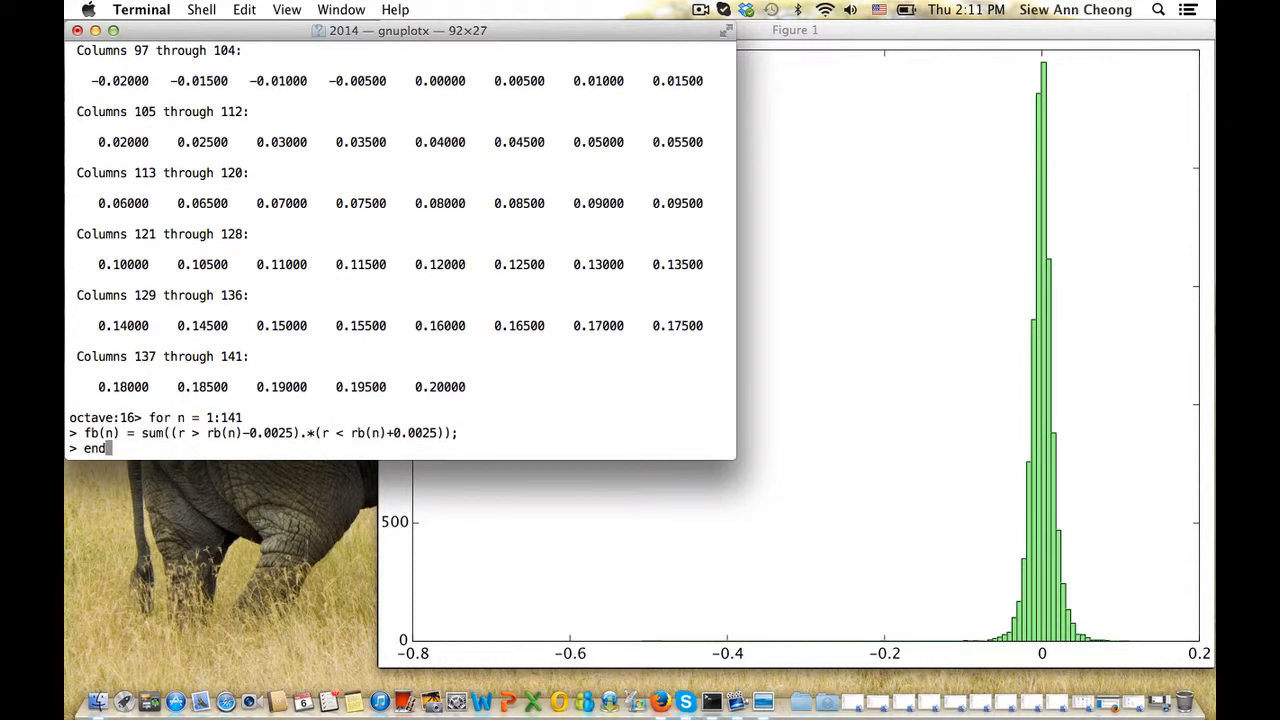
key(Return)
Display the fb bin counts and page through them
text(fb)
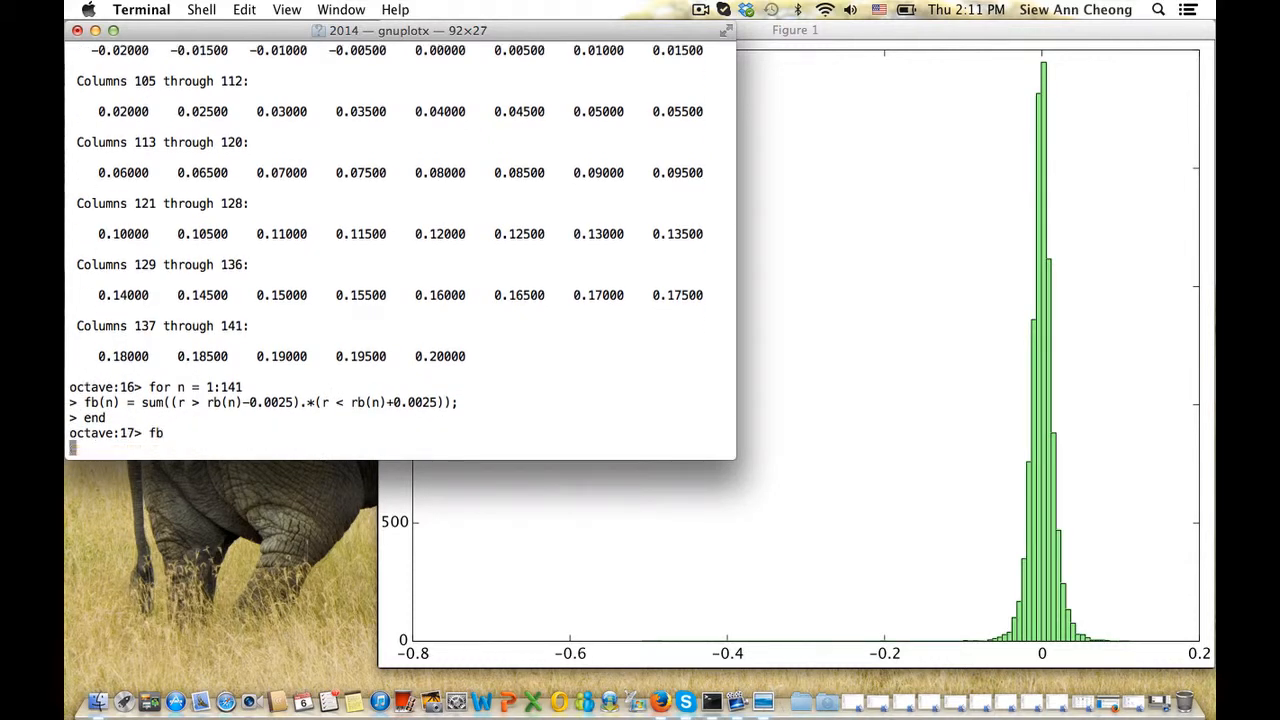
key(Return)
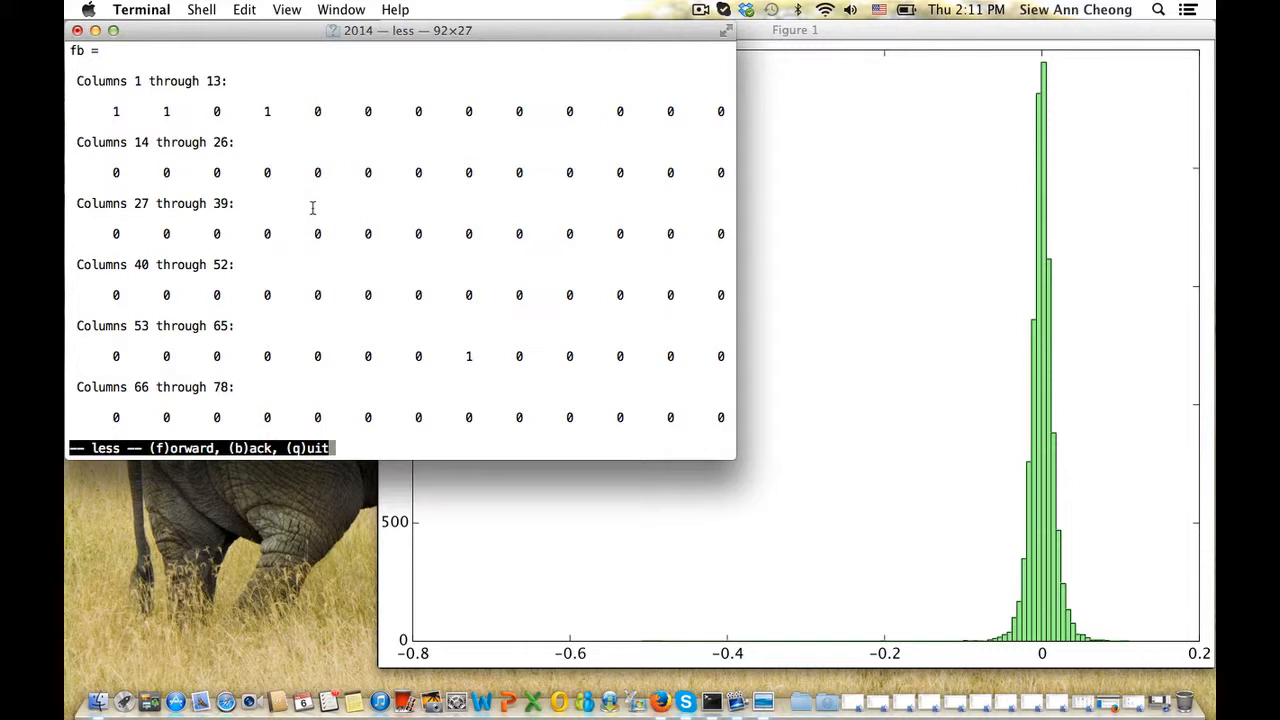
key(Down)
key(Down)
key(Down)
key(Down)
key(Down)
key(Down)
key(Down)
key(Down)
key(Down)
key(Down)
key(Down)
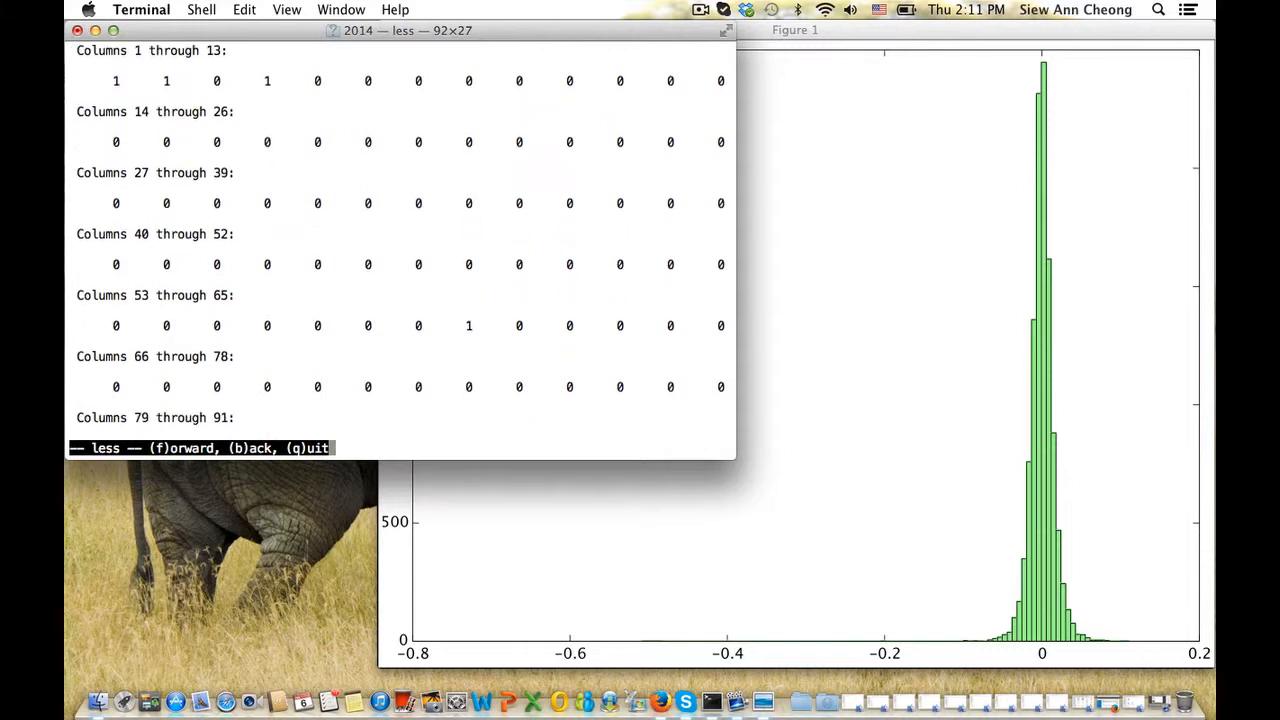
key(Down)
key(Down)
key(Down)
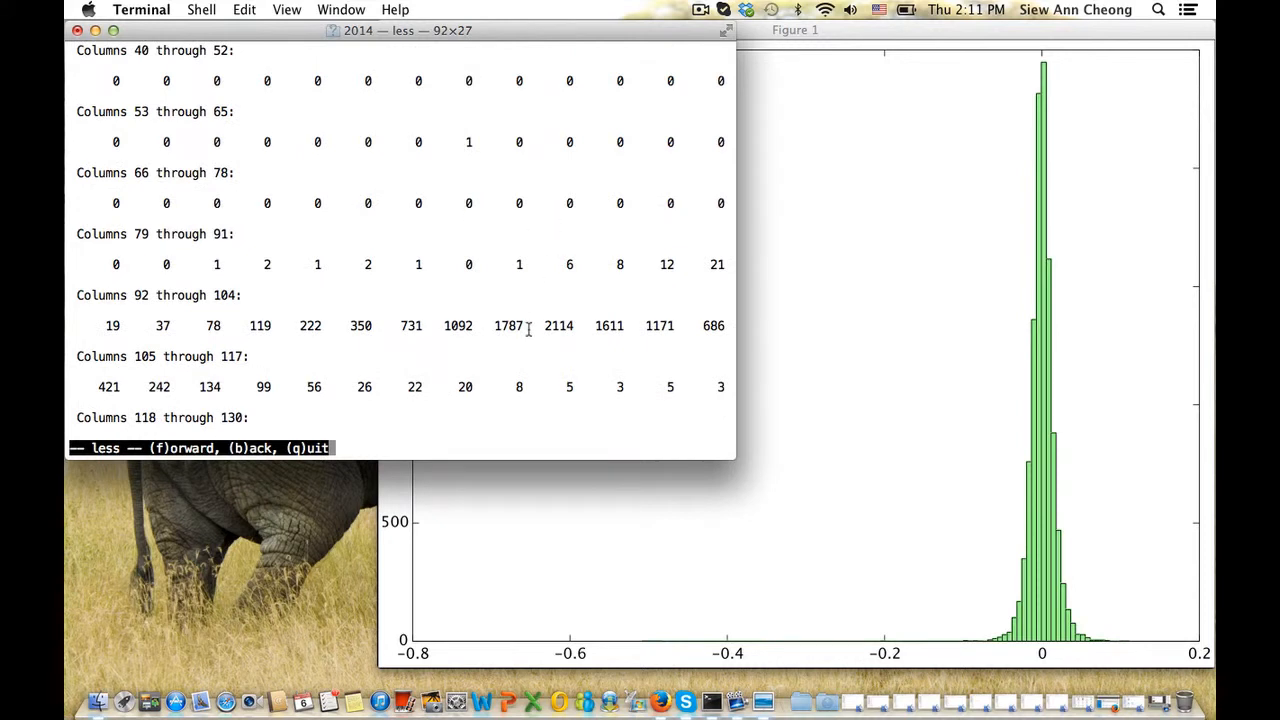
Plot fb against rb as a bar chart with bar(rb, fb) and view it
text(q)
text(bar)
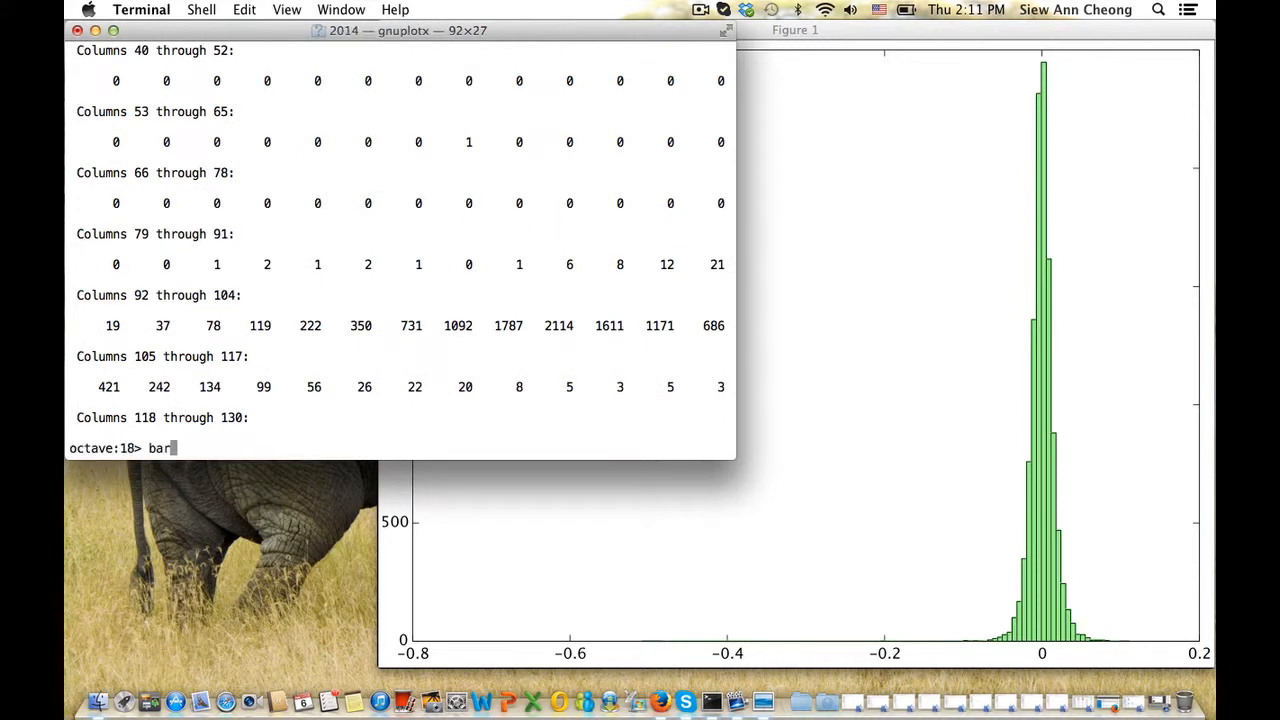
text((rb, fb))
key(Return)
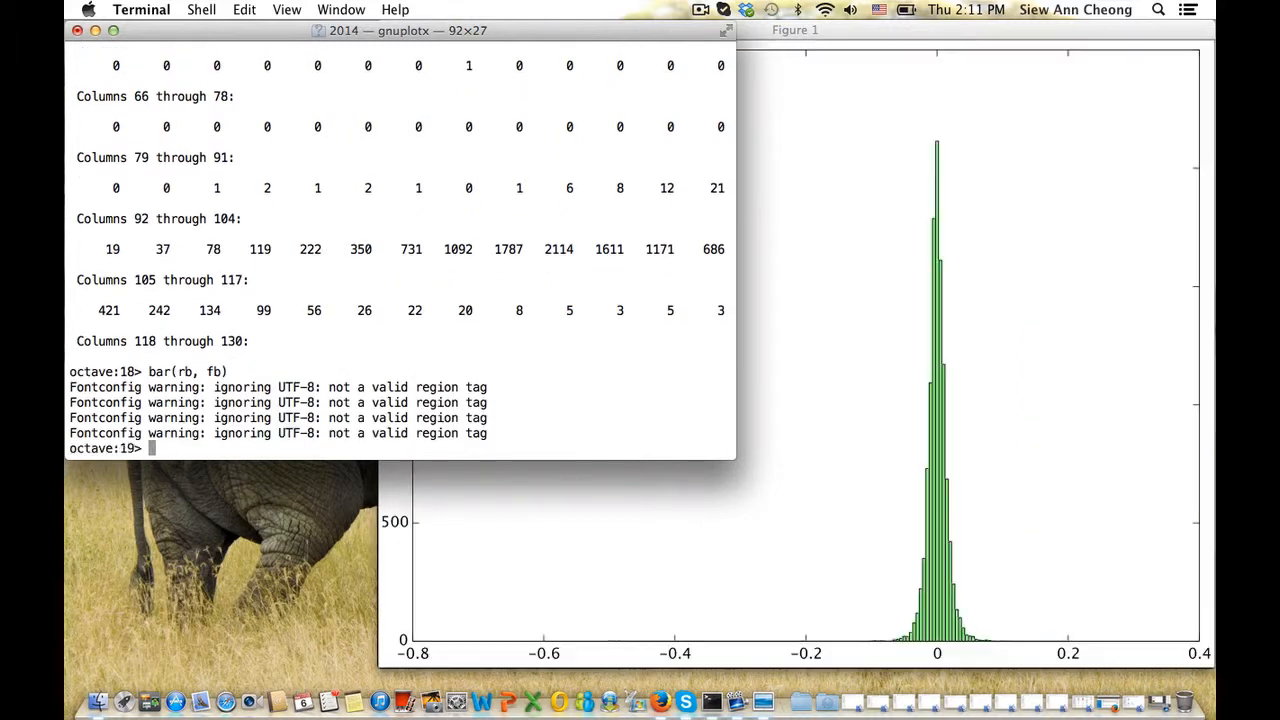
click(889, 384)
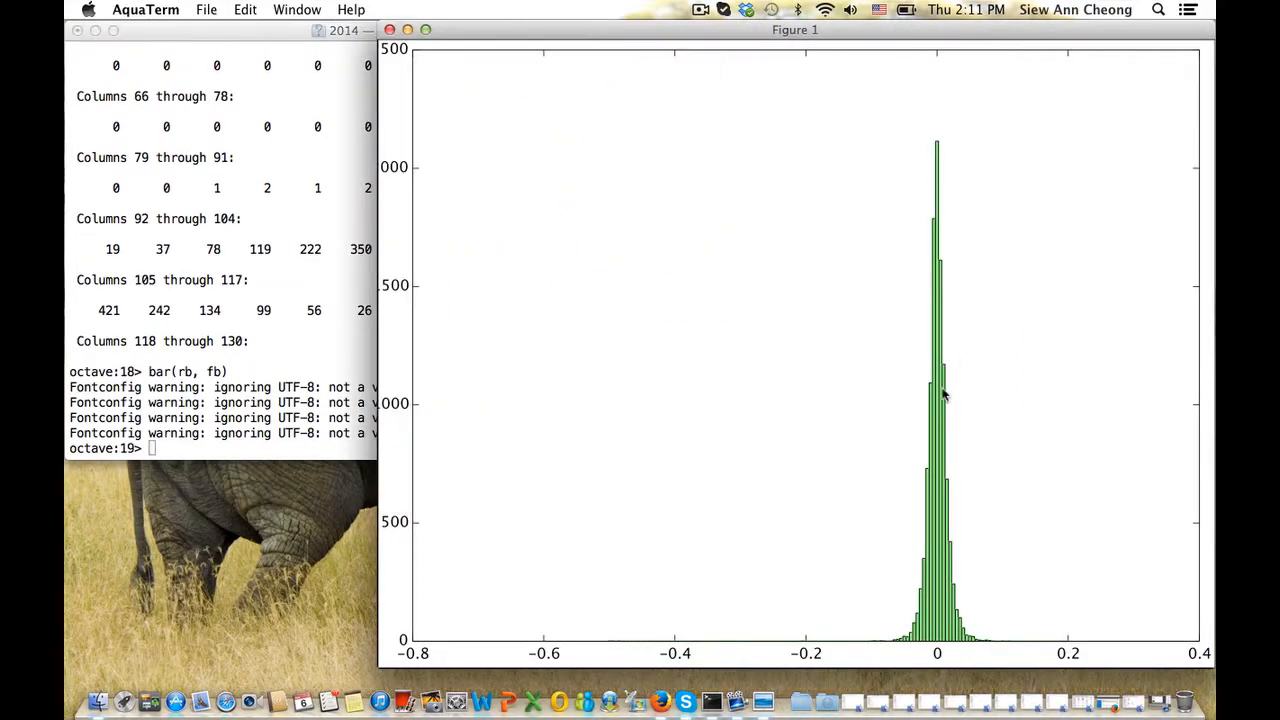
Type semilogy(rb, fb) at the Octave prompt
click(281, 313)
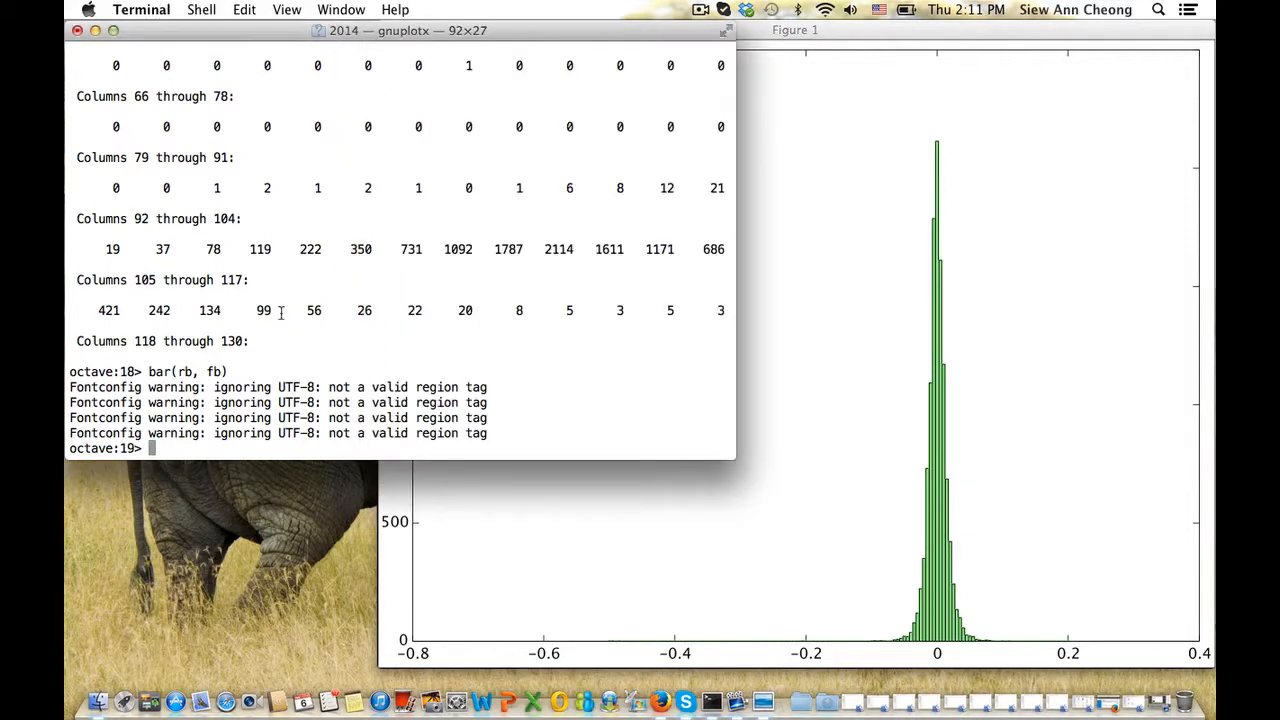
text(sm)
key(BackSpace)
text(emilogy(rb, fb)
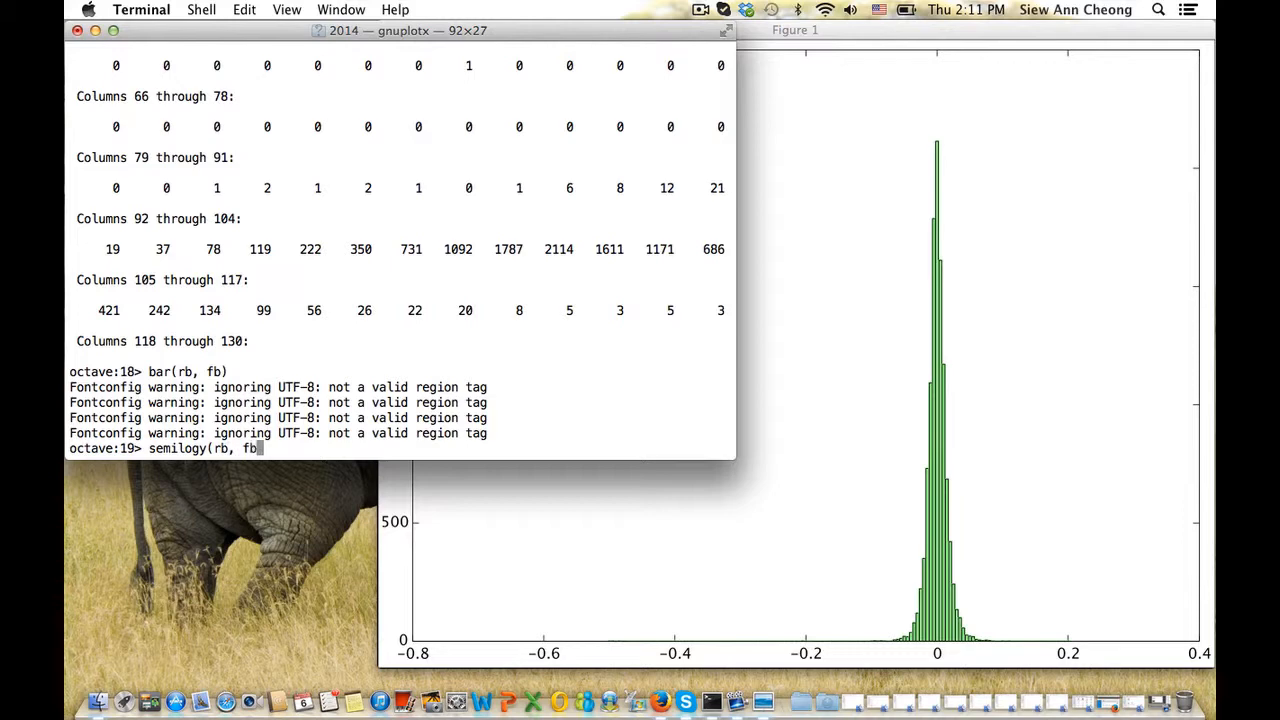
text())
Run semilogy(rb, fb), inspect the log-scale curve, and type pb = fb/sum(fb)
key(Return)
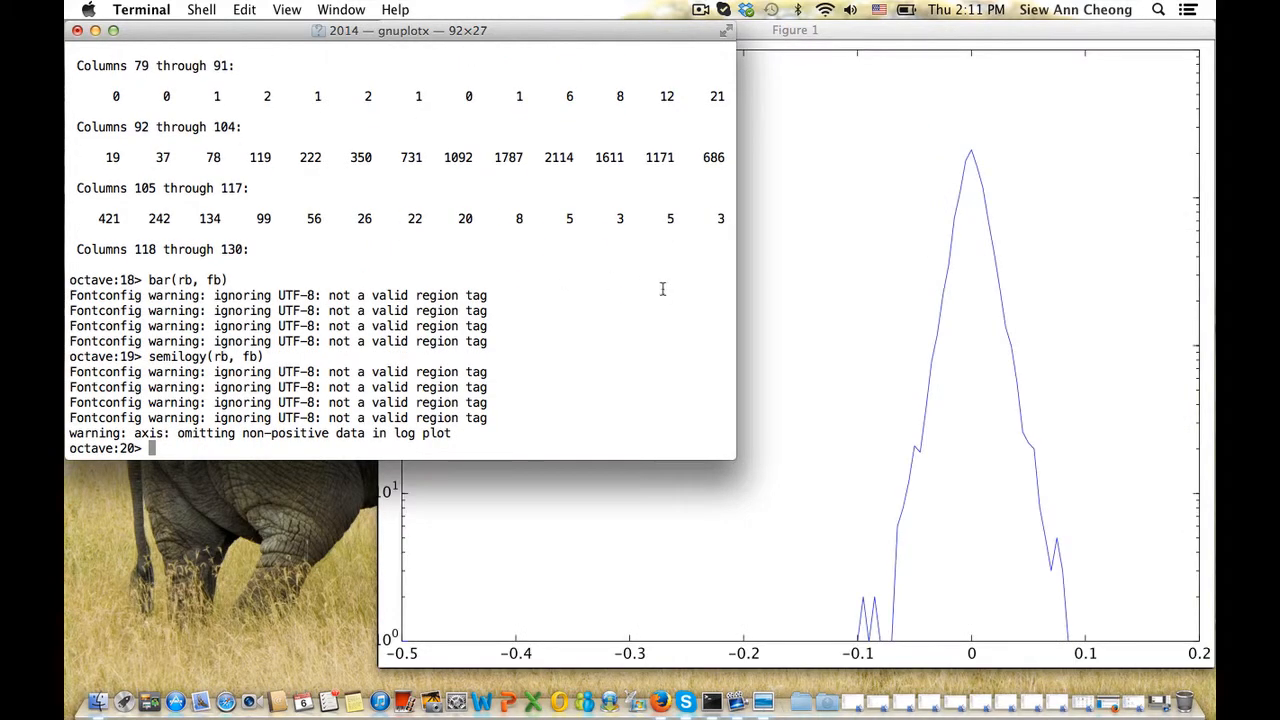
click(815, 289)
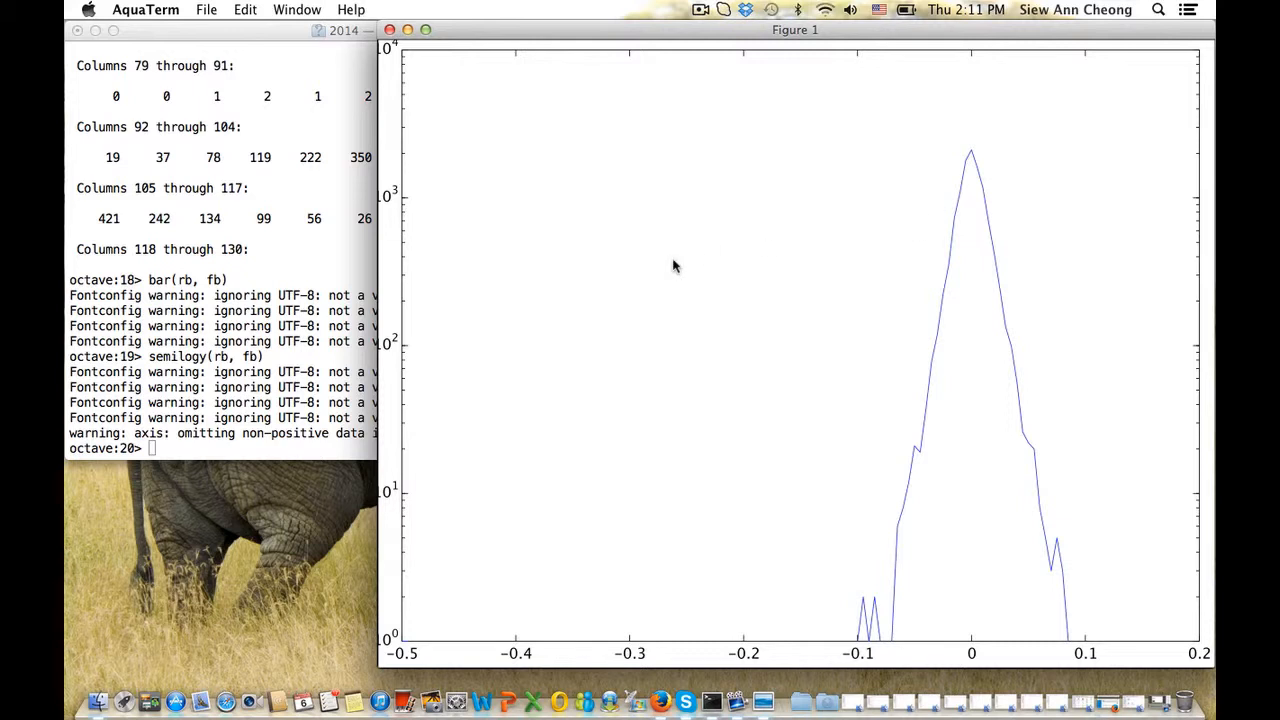
click(291, 310)
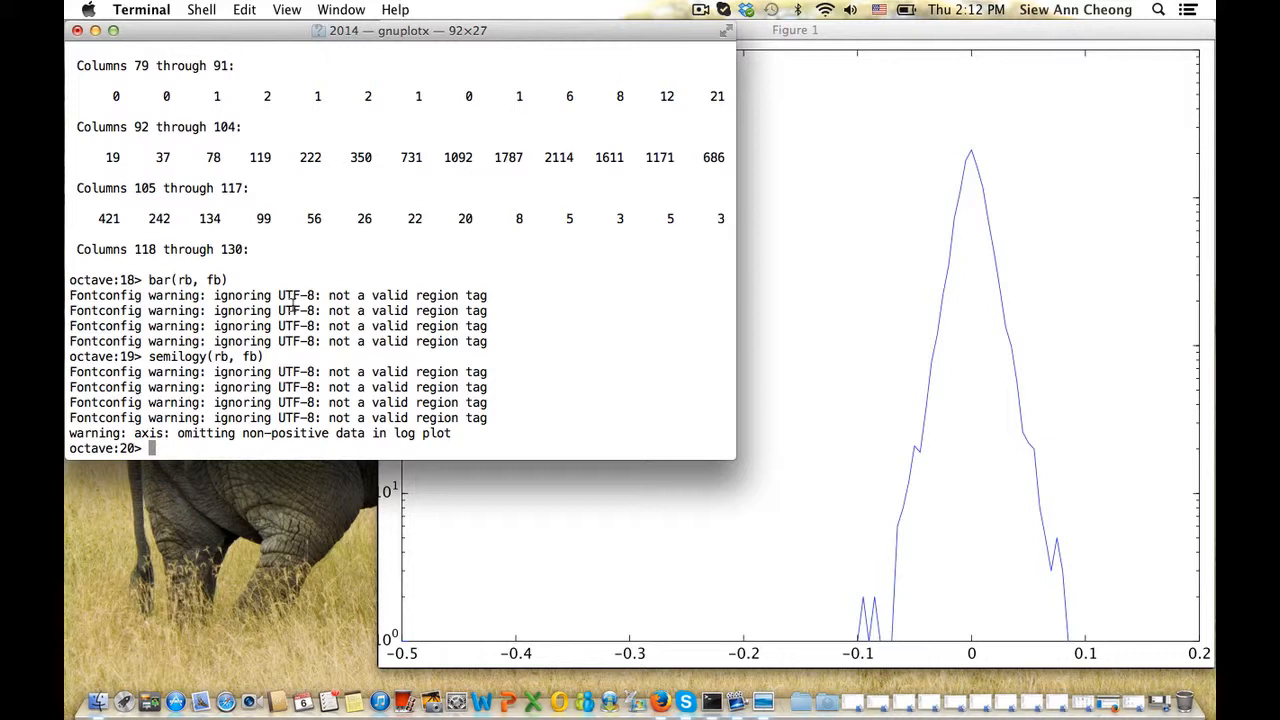
text(pb = fb/sum(fb))
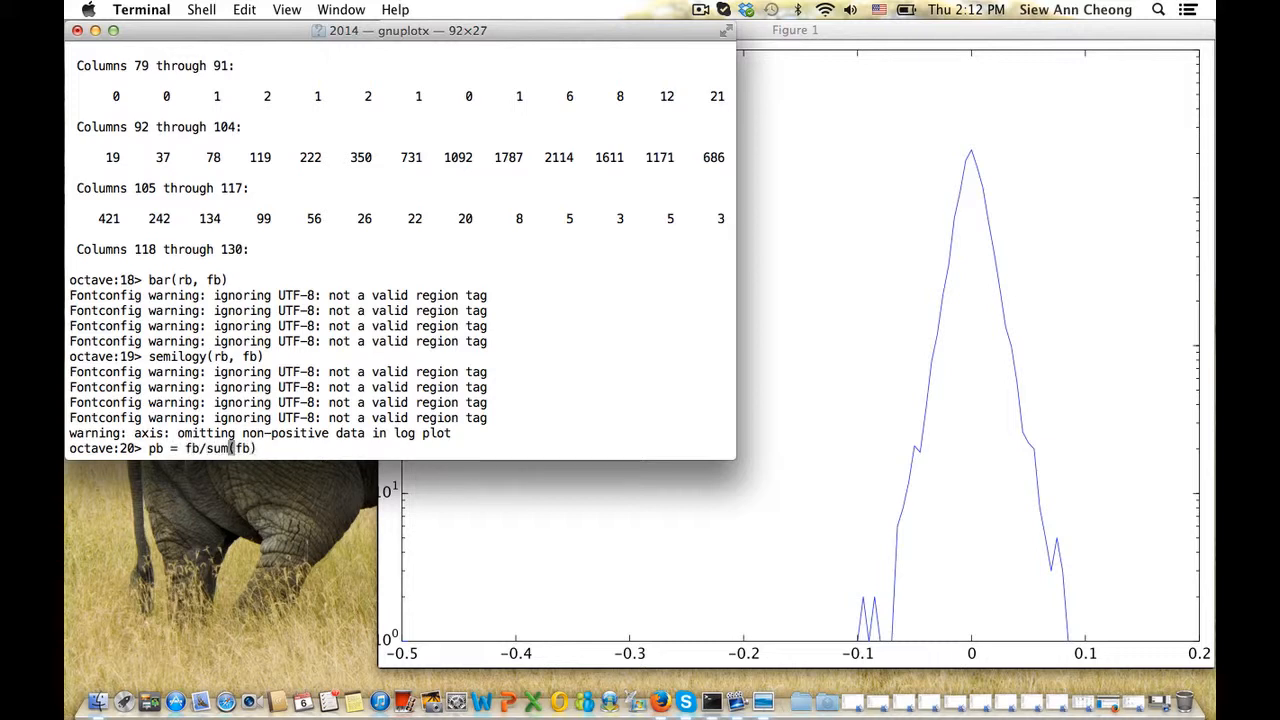
Normalize the counts into a density with pb = fb/(sum(fb)*0.005)
key(Left)
key(Left)
key(Left)
key(Left)
key(Left)
key(Left)
key(Left)
text(()
key(Right)
key(Right)
key(Right)
key(Right)
key(Right)
key(Right)
text(*0.005))
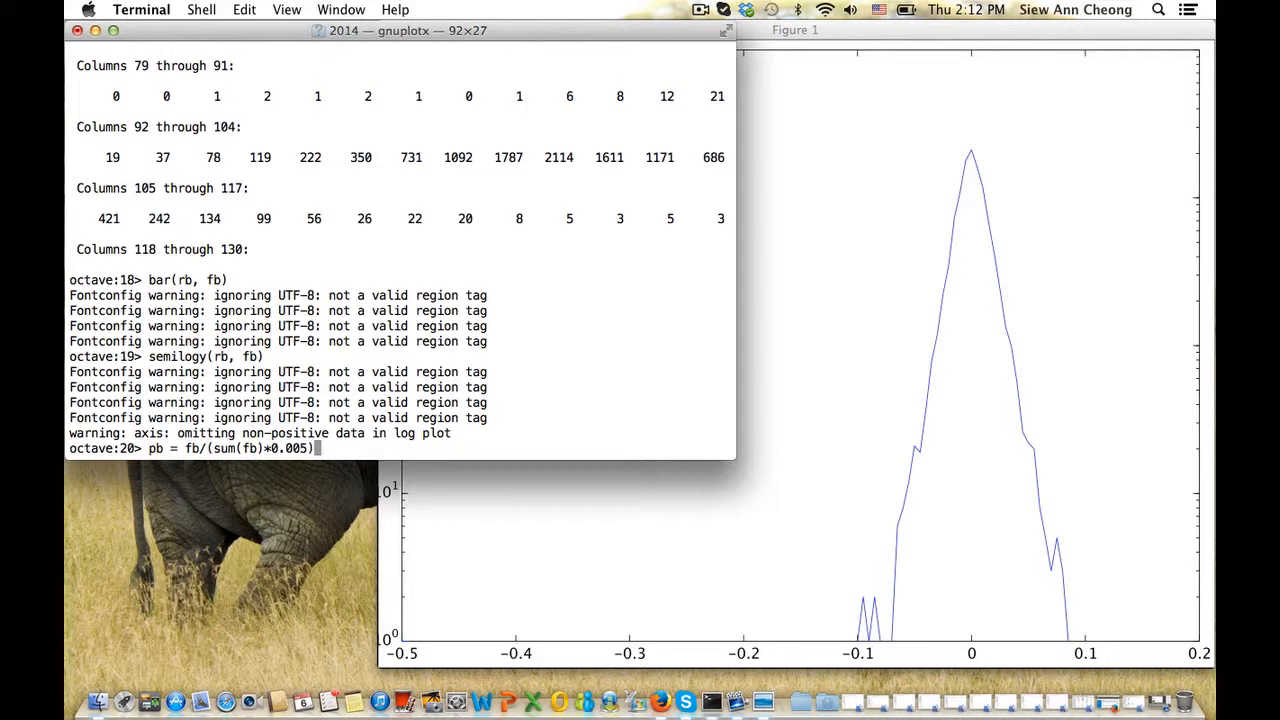
key(Return)
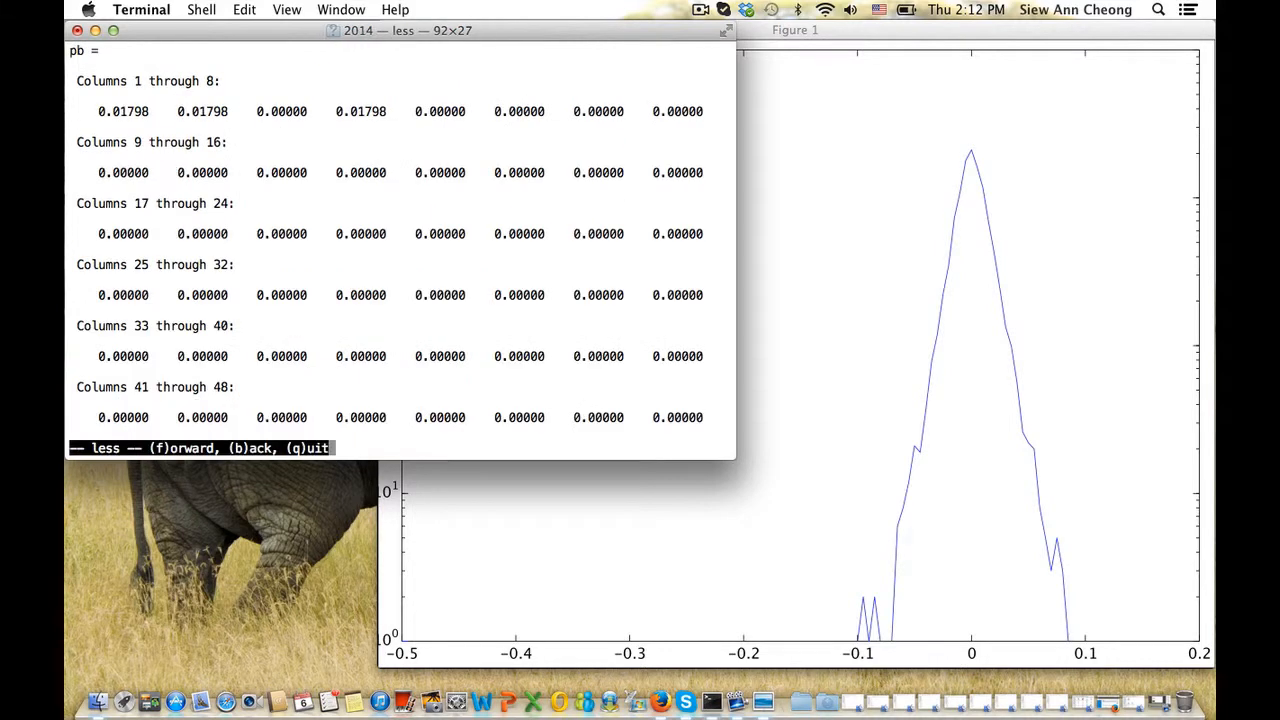
key(q)
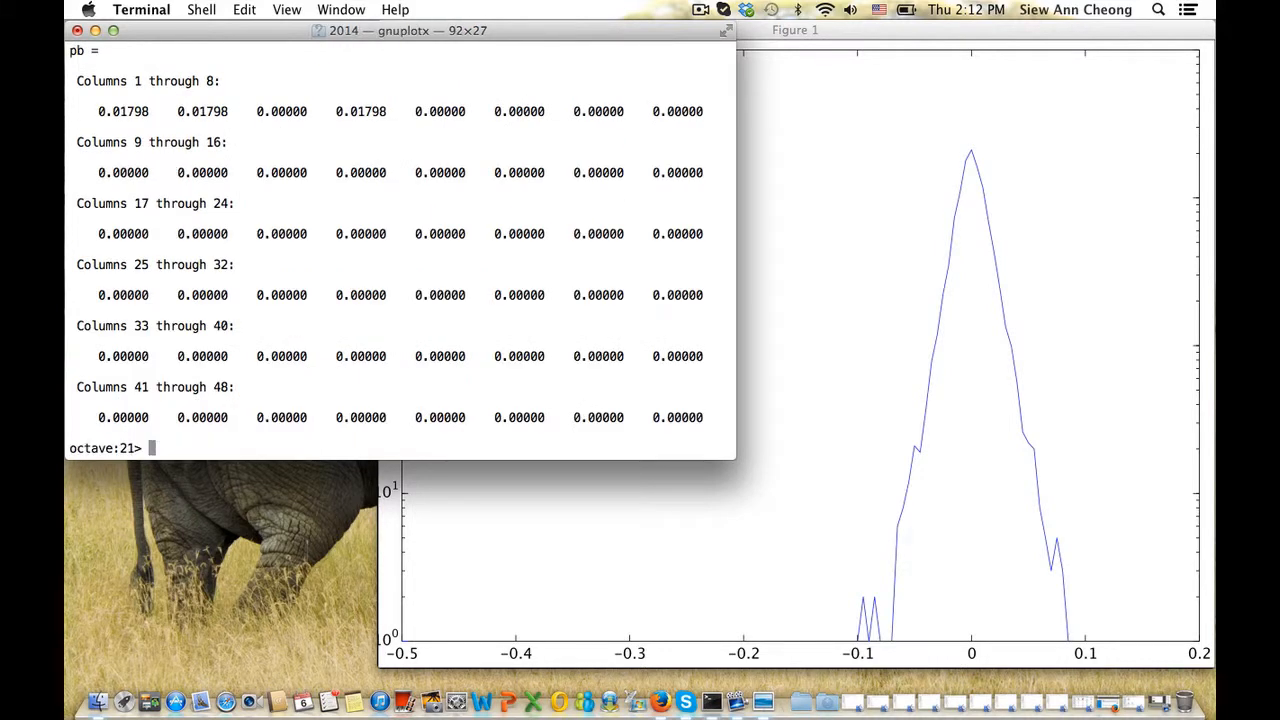
Replot the density as semilogy(rb, pb) and inspect Figure 1
key(Up)
key(Up)
key(Left)
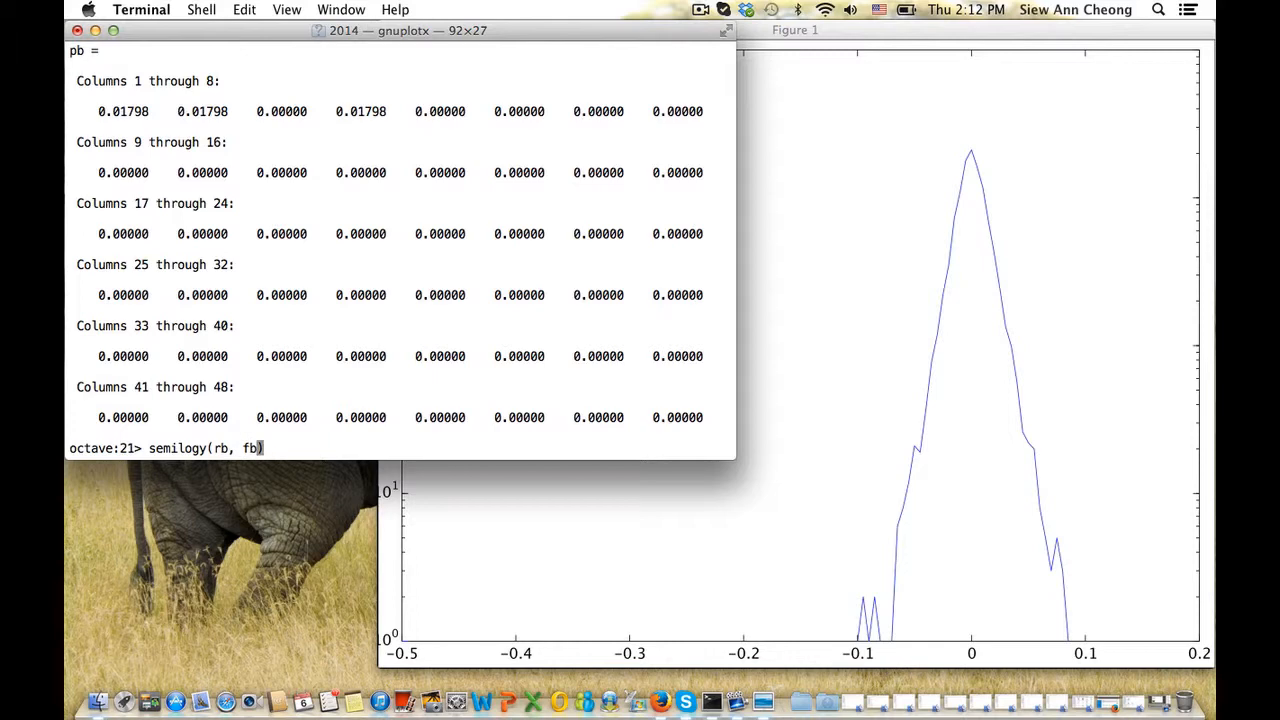
key(BackSpace)
key(BackSpace)
text(pb)
key(Return)
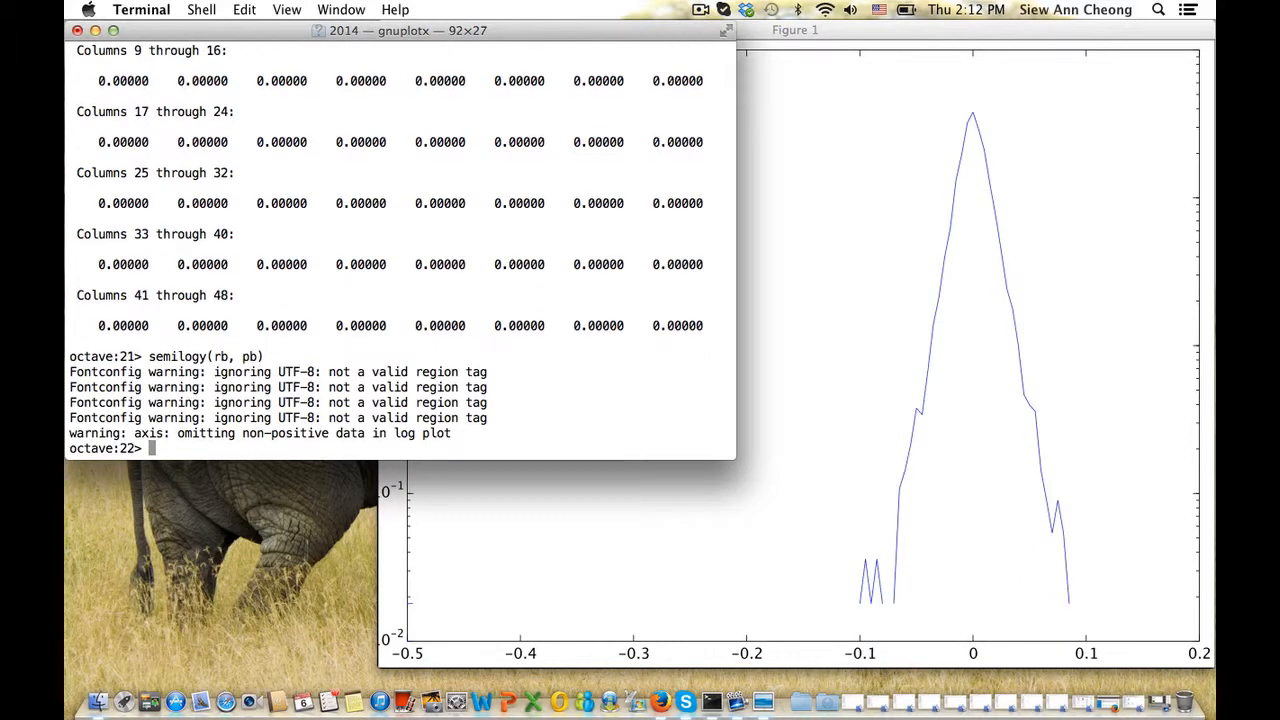
click(810, 330)
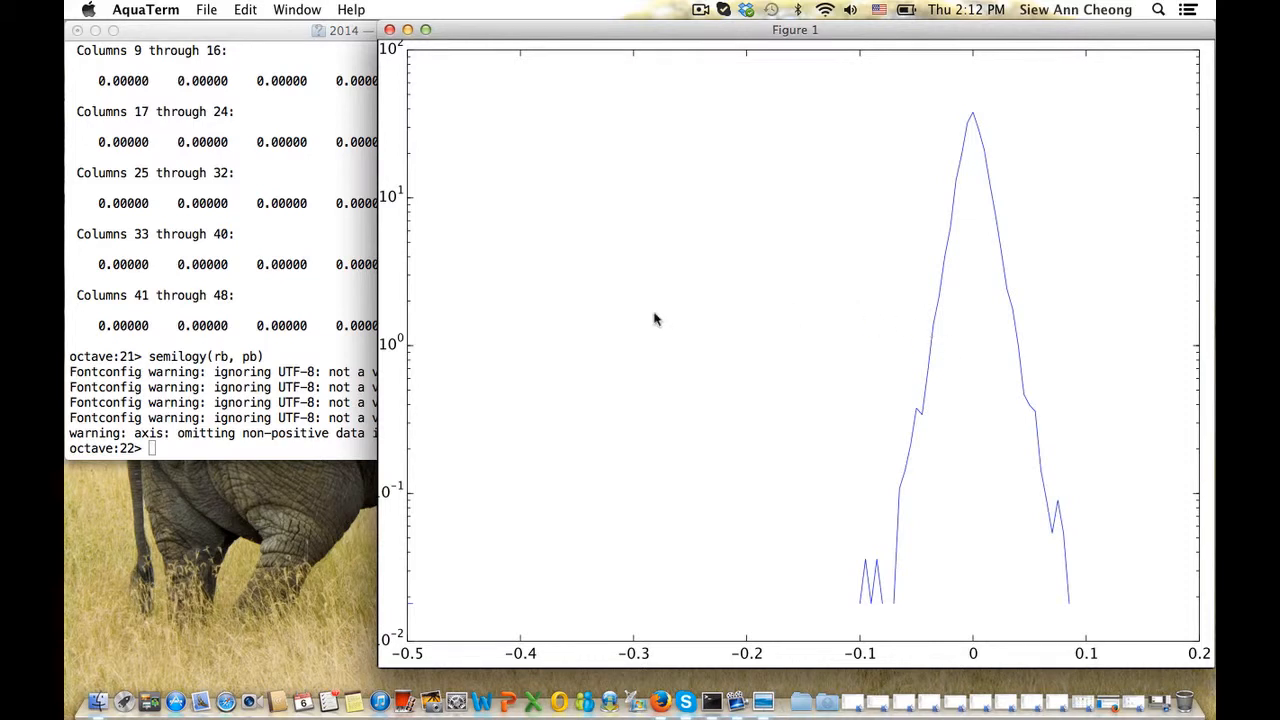
click(292, 330)
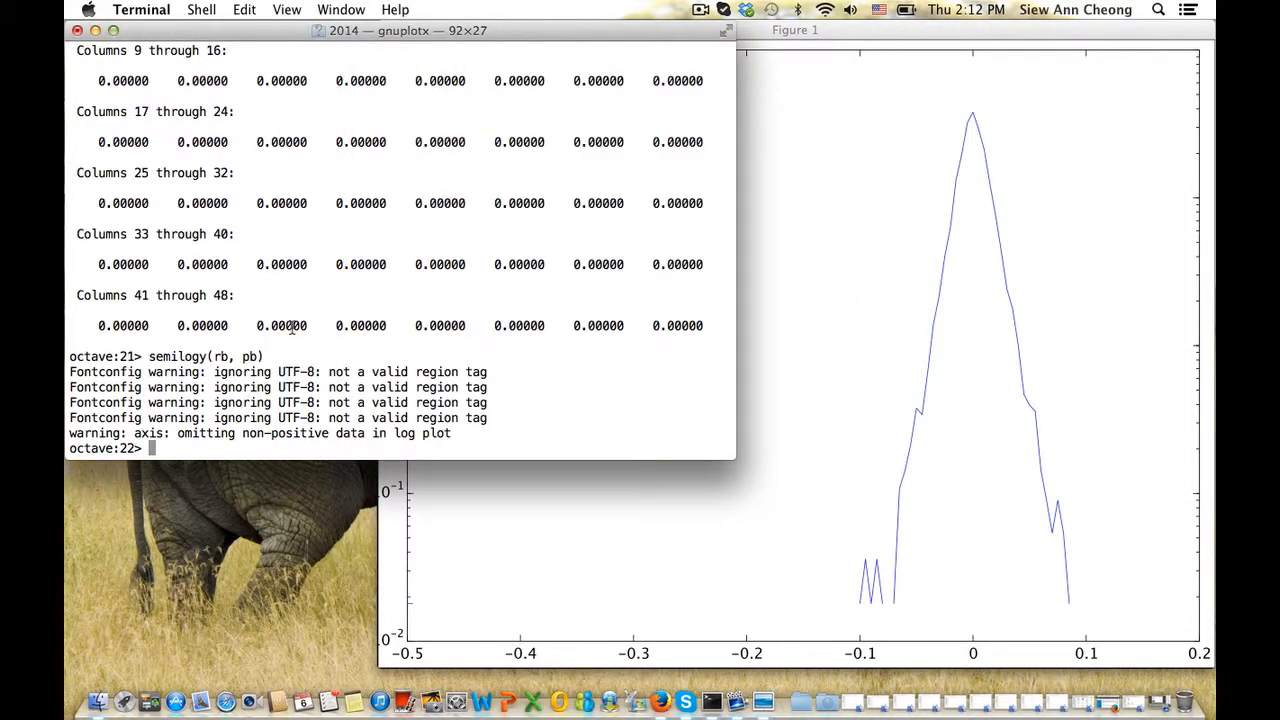
Limit the axes to x from -0.2 to 0.2 and y from 1e-2 to 1e2
text(axis([-0.2 0.2 )
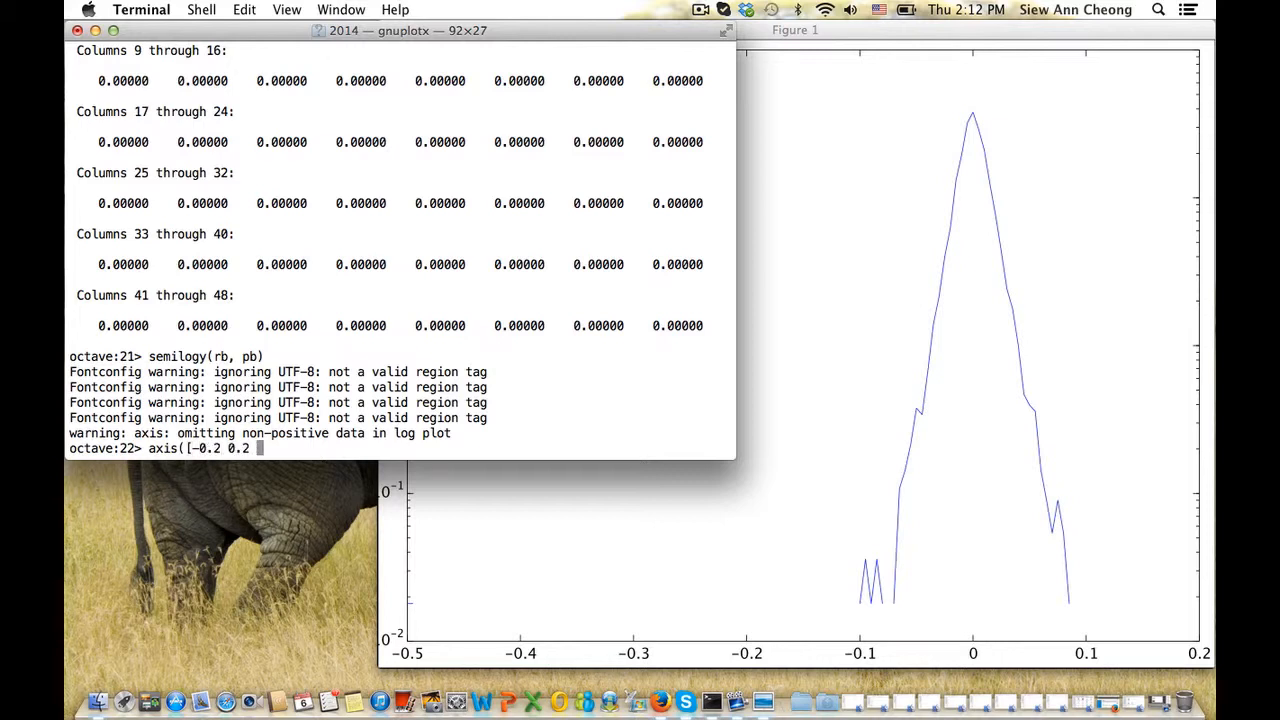
text(1e-2 1e2]))
key(Return)
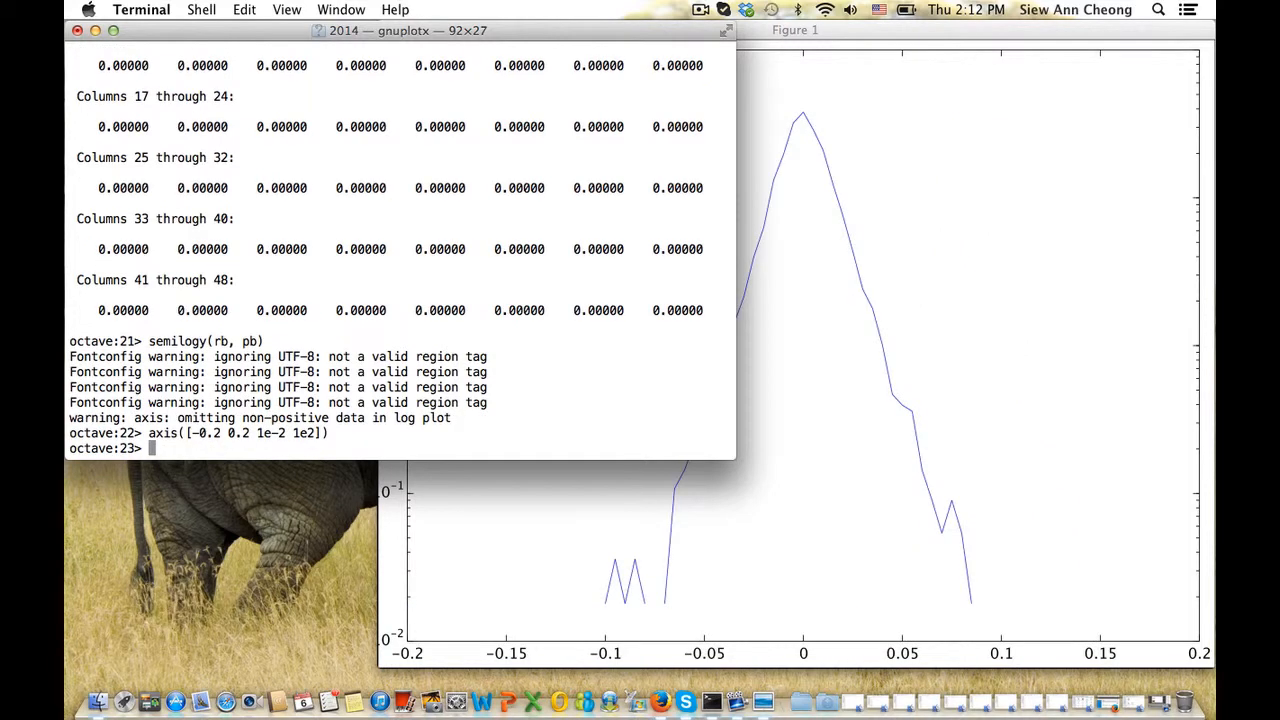
click(836, 240)
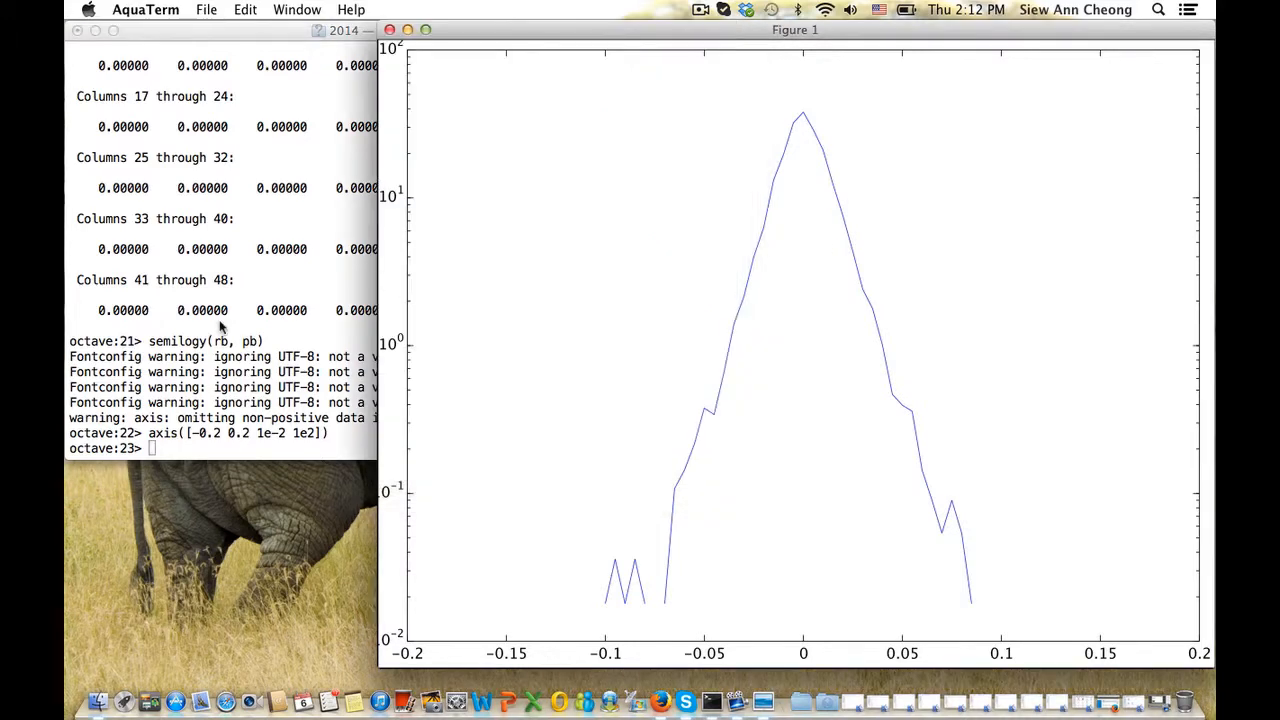
click(222, 326)
Turn hold on so later curves overlay the density plot
text(hold)
text(on)
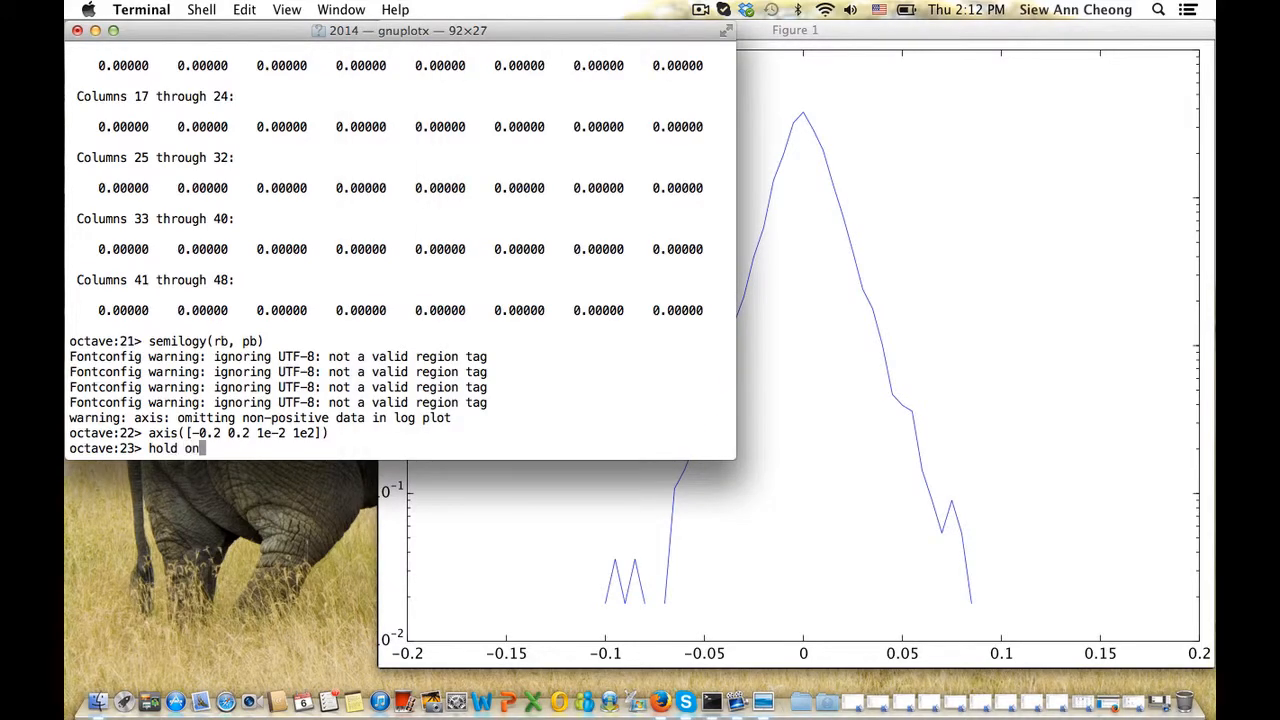
key(Return)
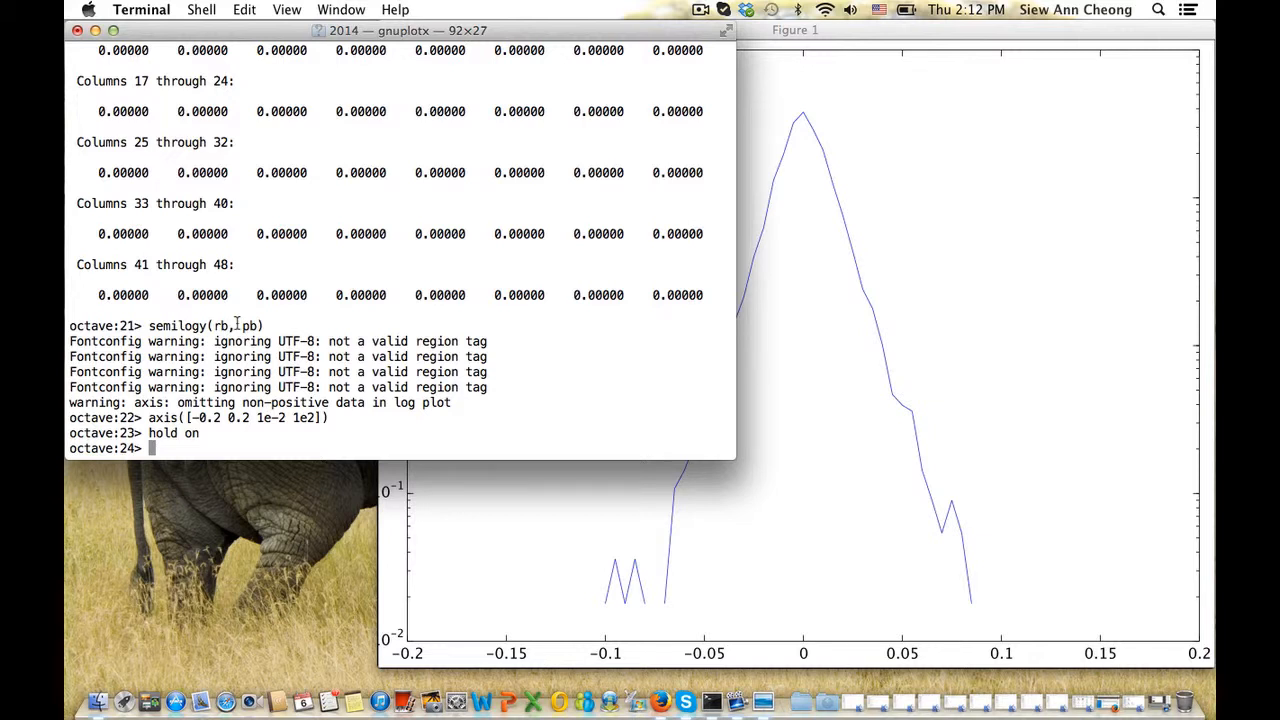
text(pnorm)
key(BackSpace)
key(BackSpace)
key(BackSpace)
key(BackSpace)
key(BackSpace)
key(BackSpace)
click(830, 249)
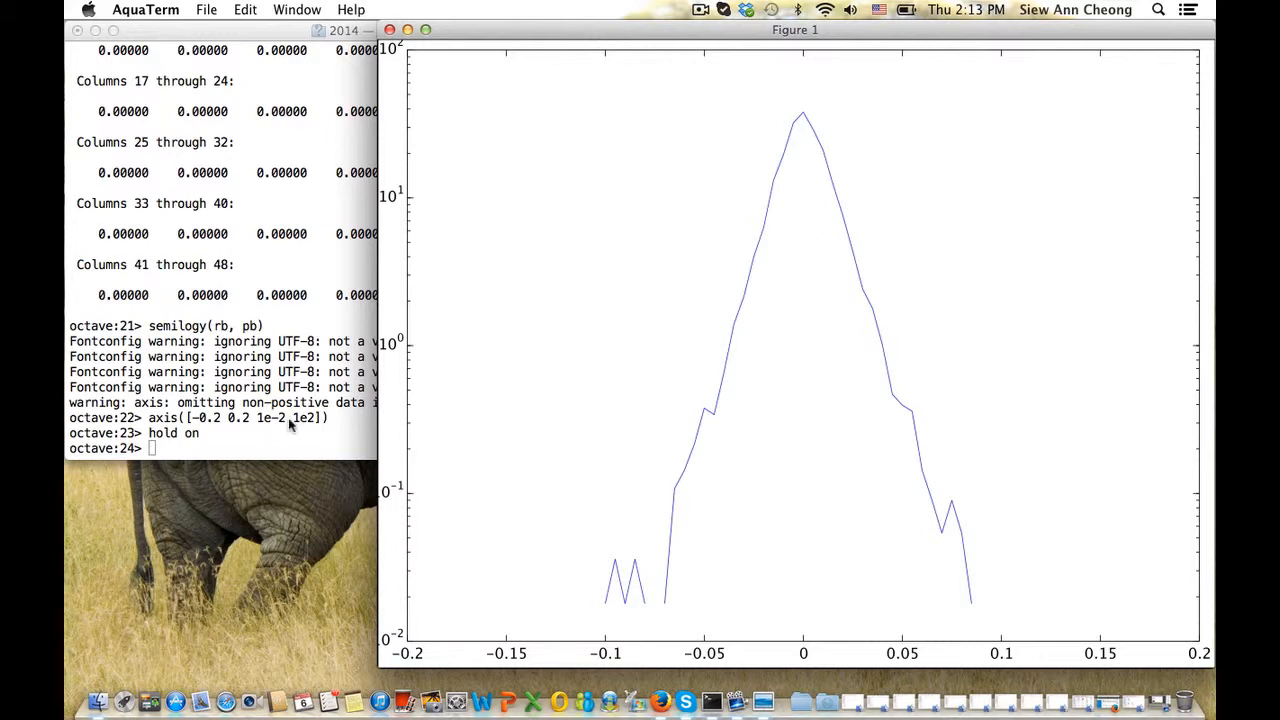
Compute the returns' mean mu = mean(r) and standard deviation sigma = std(r)
click(294, 388)
text(mu = )
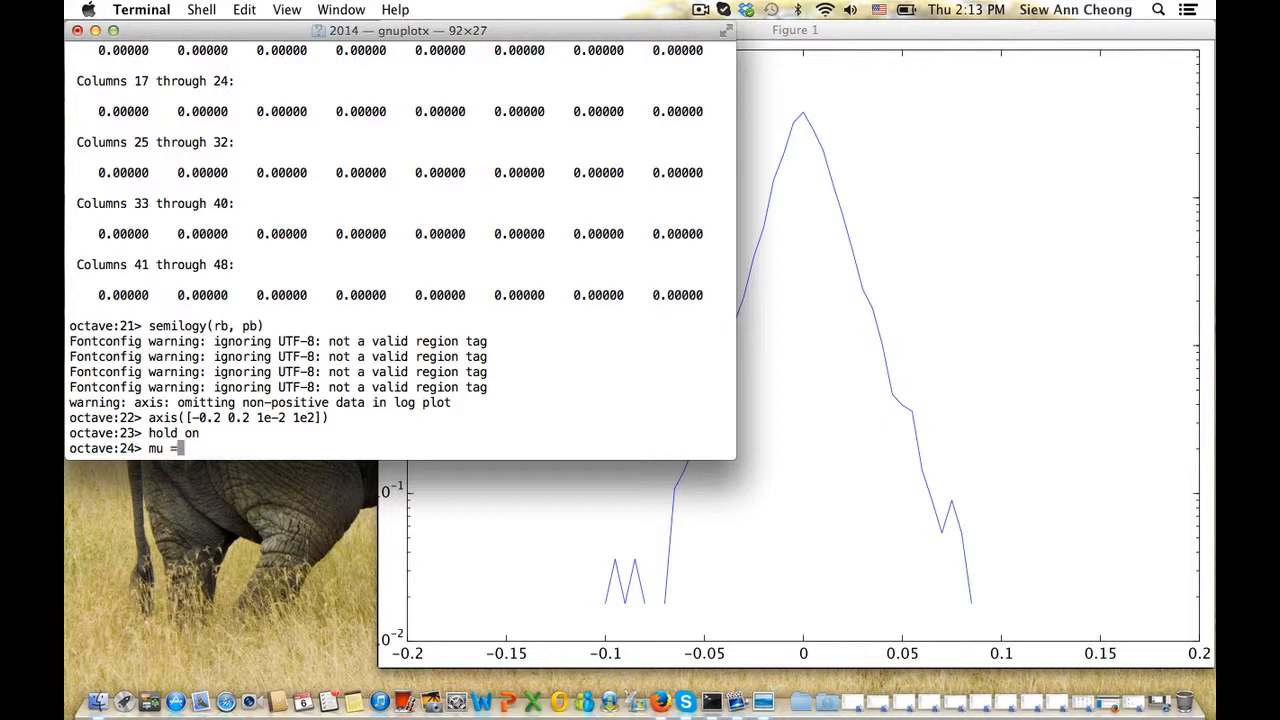
text(mean(r))
key(Return)
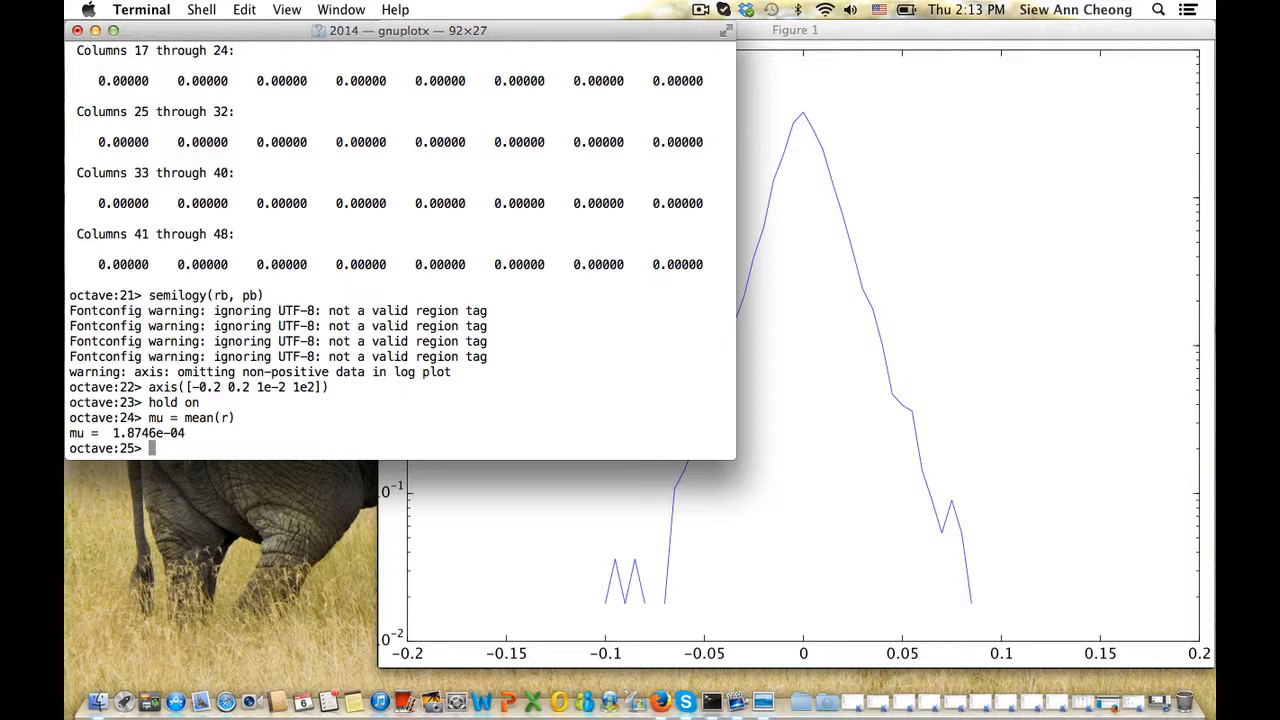
text(sigma = std(r))
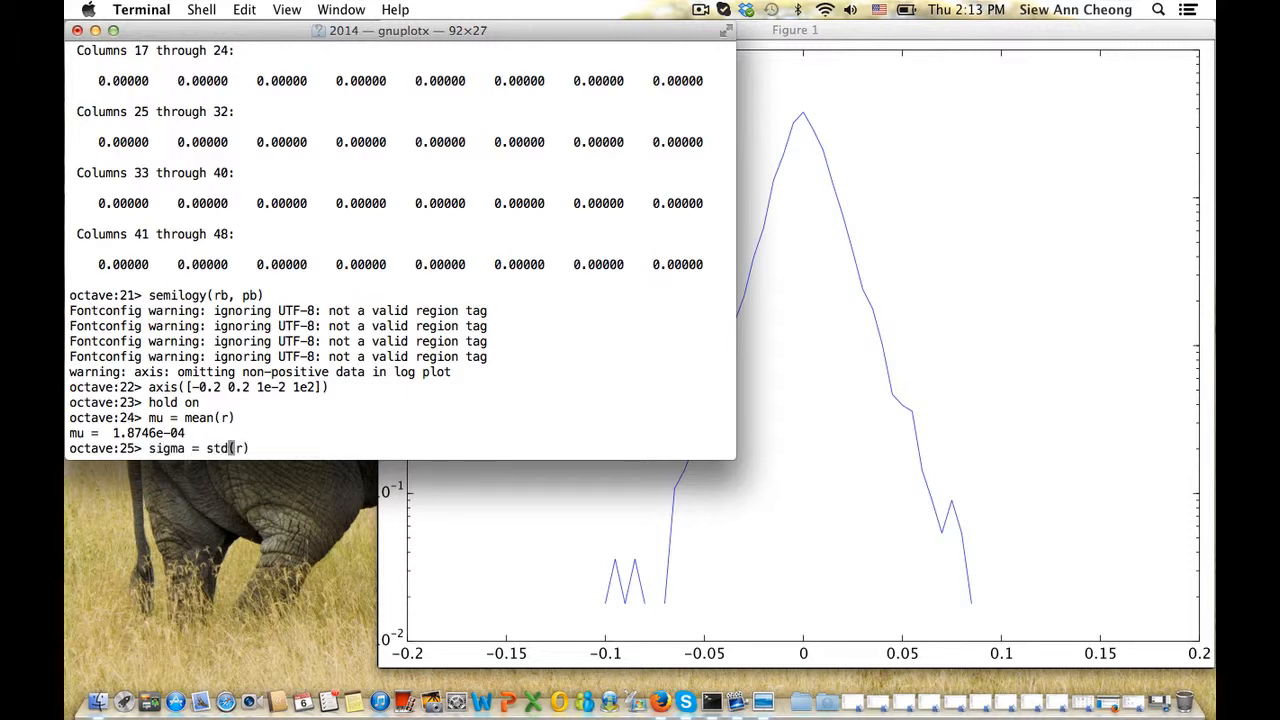
key(Return)
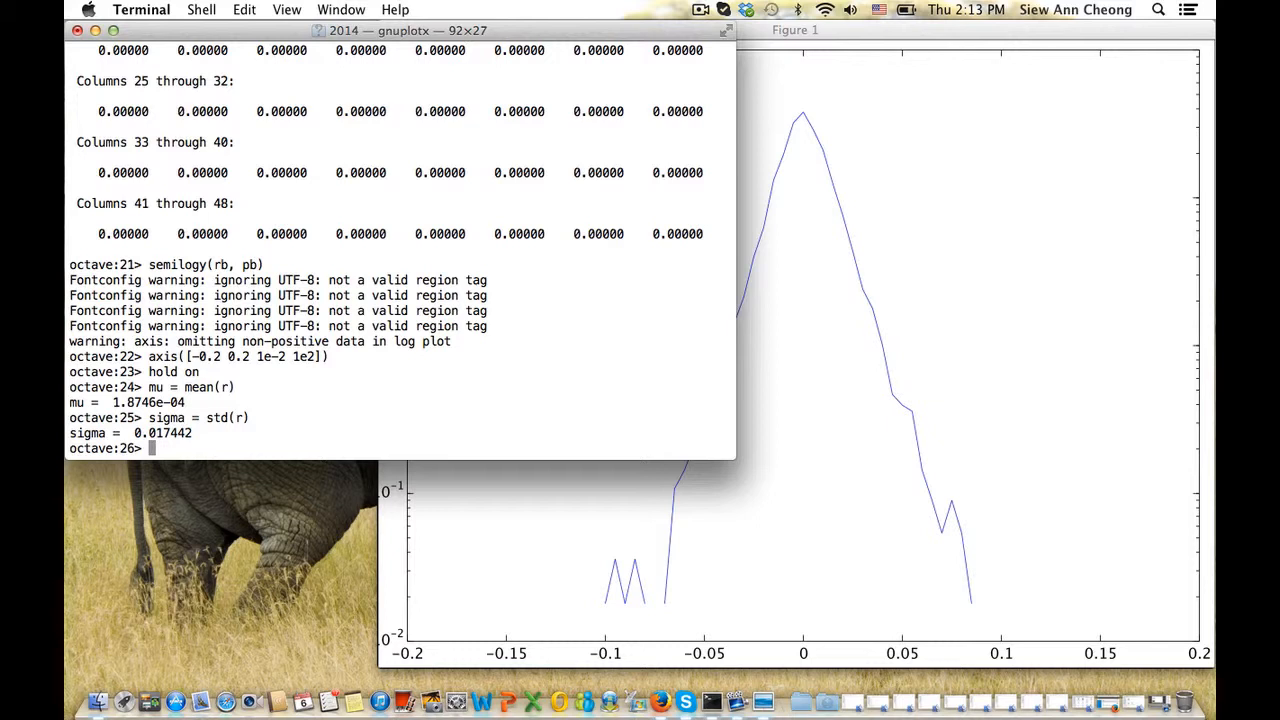
Compute the Gaussian density pnorm over rb from mu and sigma
text(pnorm = exp(-(rb - mu)
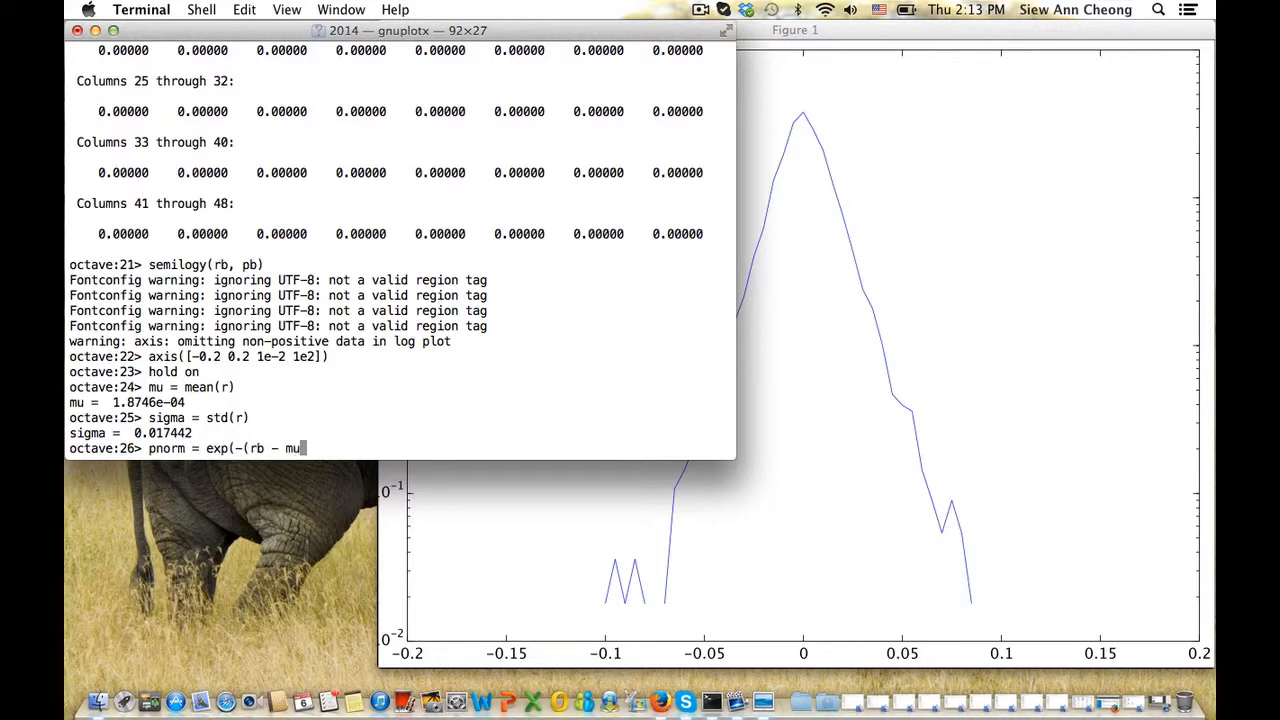
text().^2/(2*sigma&2)
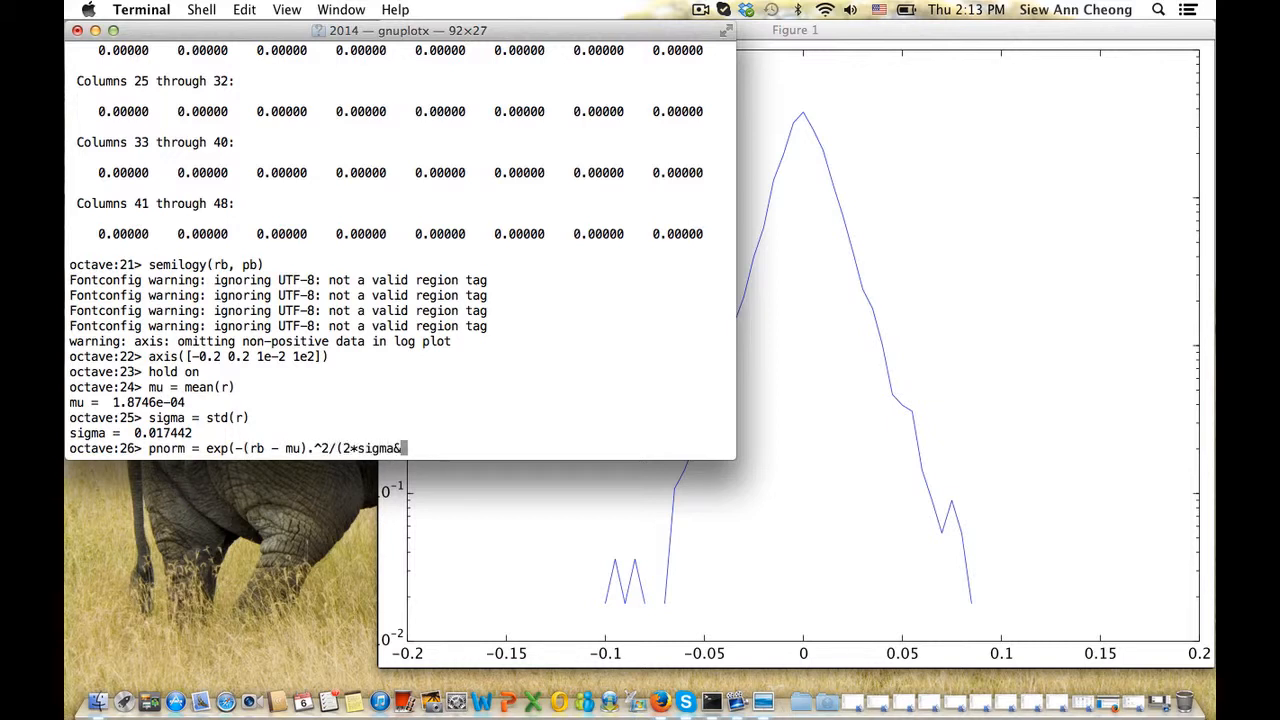
key(BackSpace)
key(BackSpace)
text(^2))/sqrt()
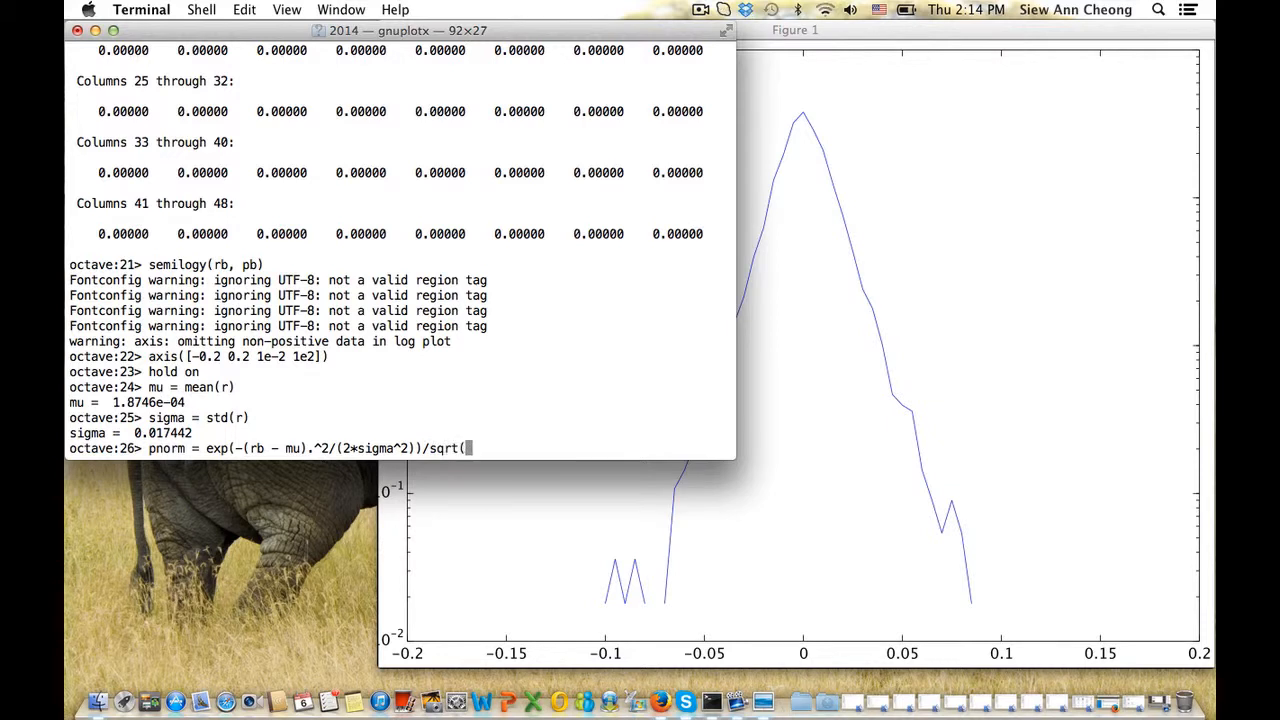
text(2*pi*sig)
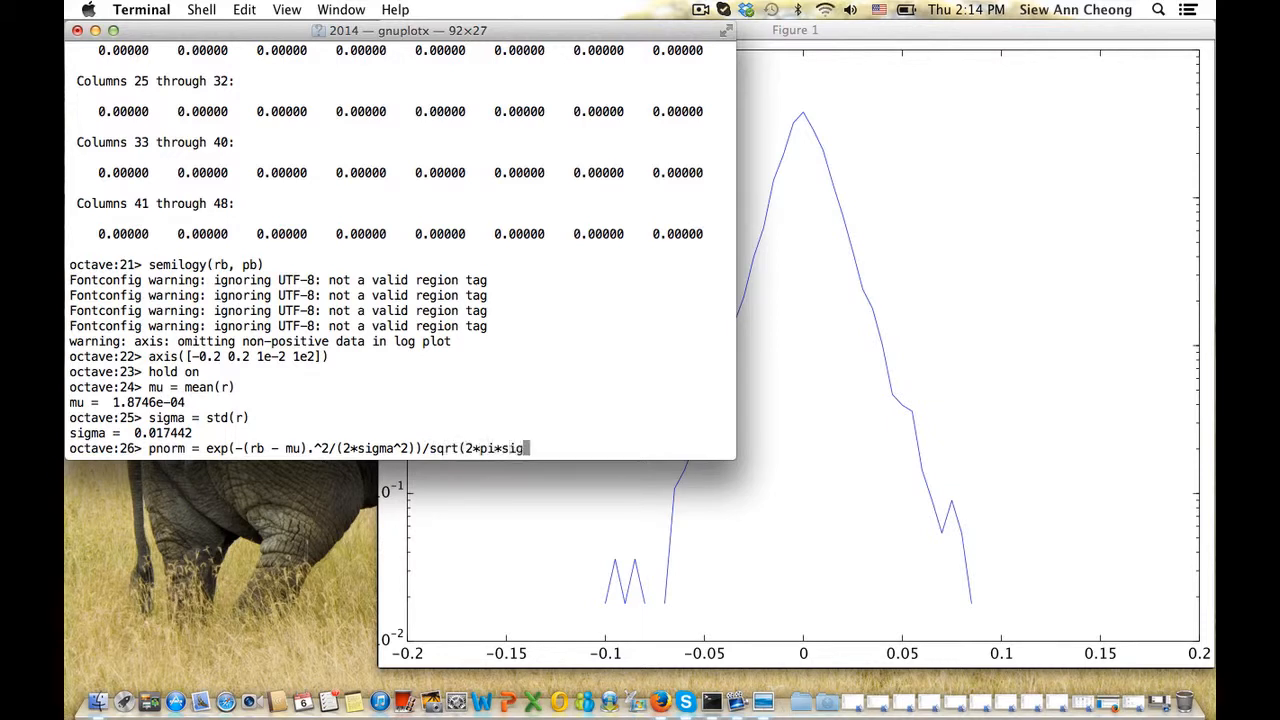
text(ma^2);)
key(Return)
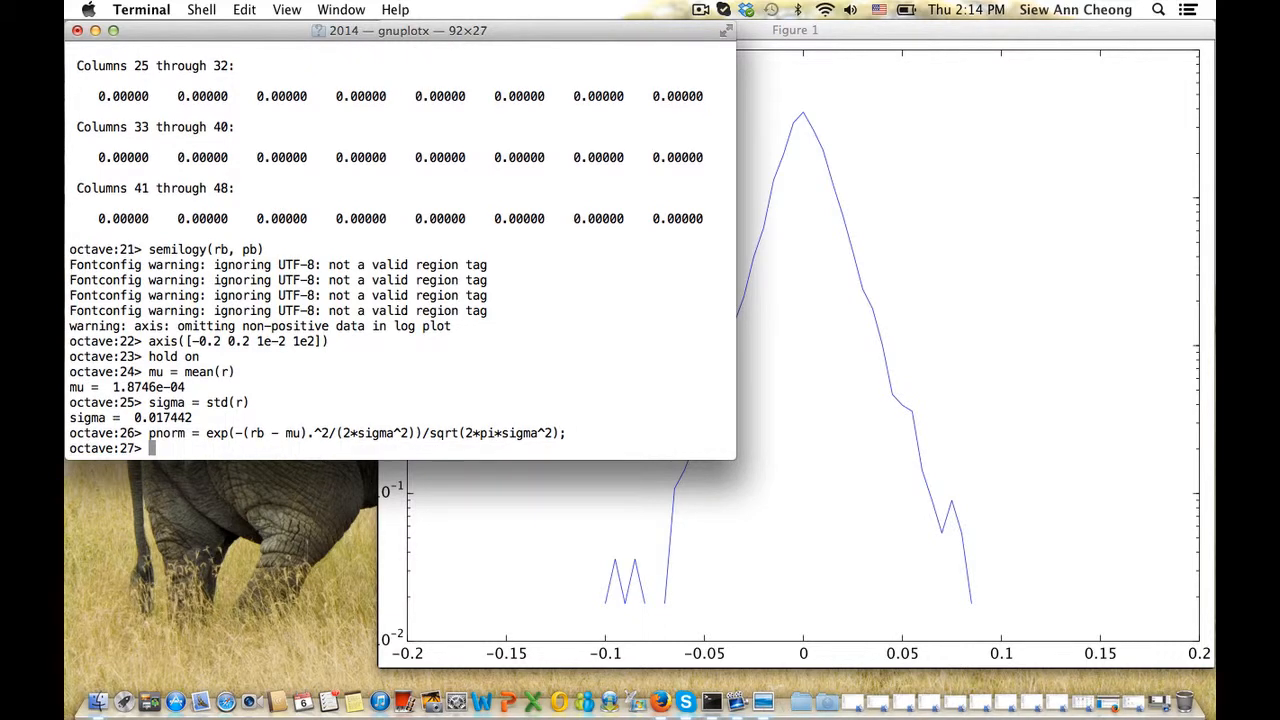
Run plot(rb, pnorm, 'r') and view the red Gaussian over the empirical density
text(pl)
key(BackSpace)
key(BackSpace)
text(plot(rb, pnorm, )
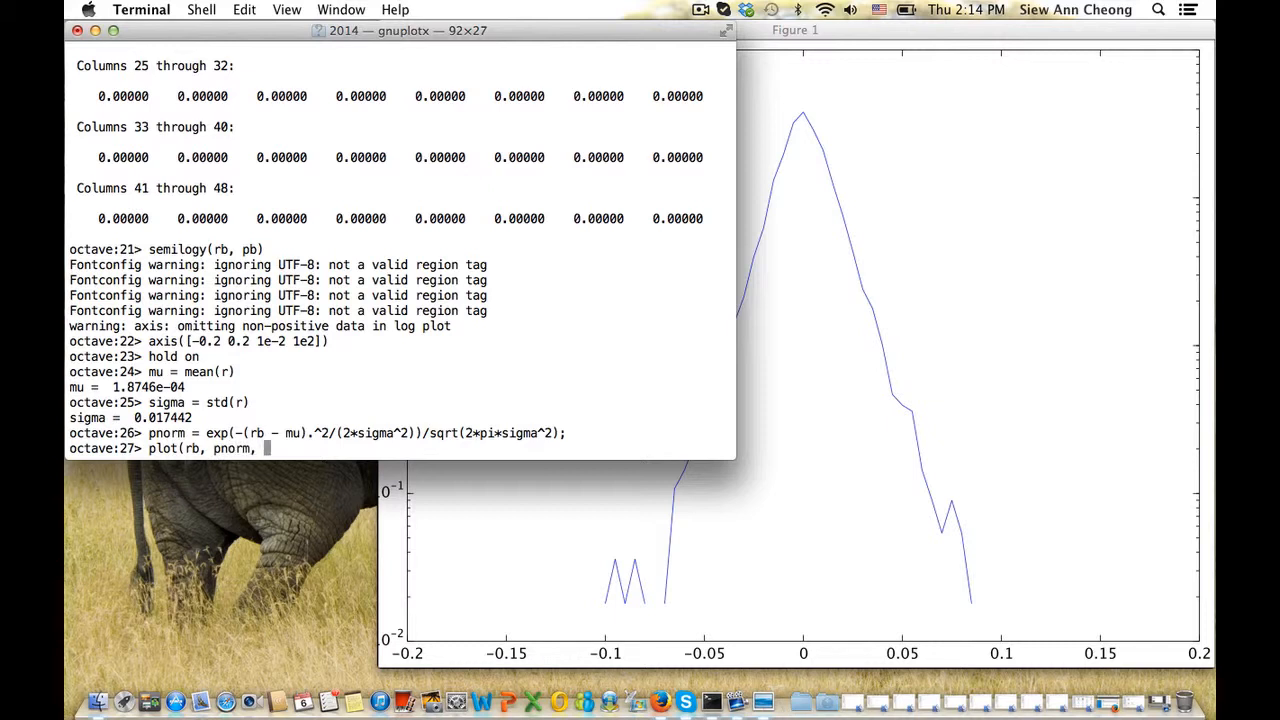
text('r'))
key(Return)
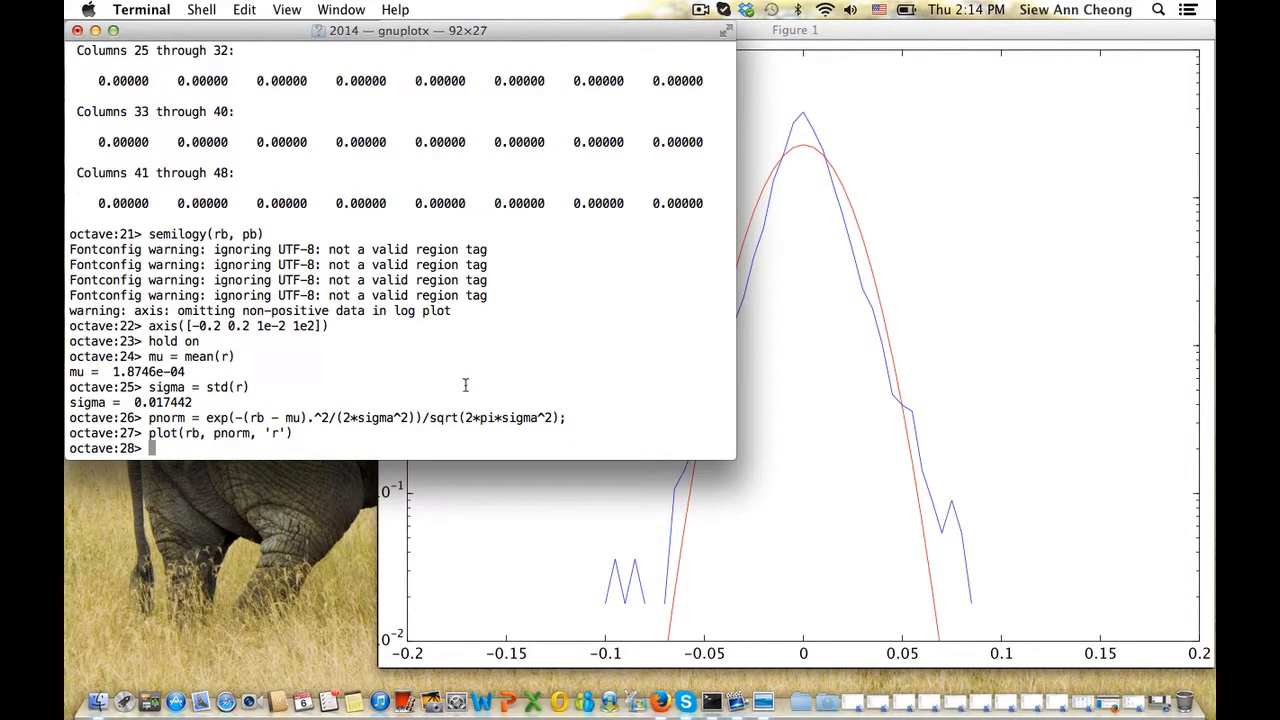
click(808, 310)
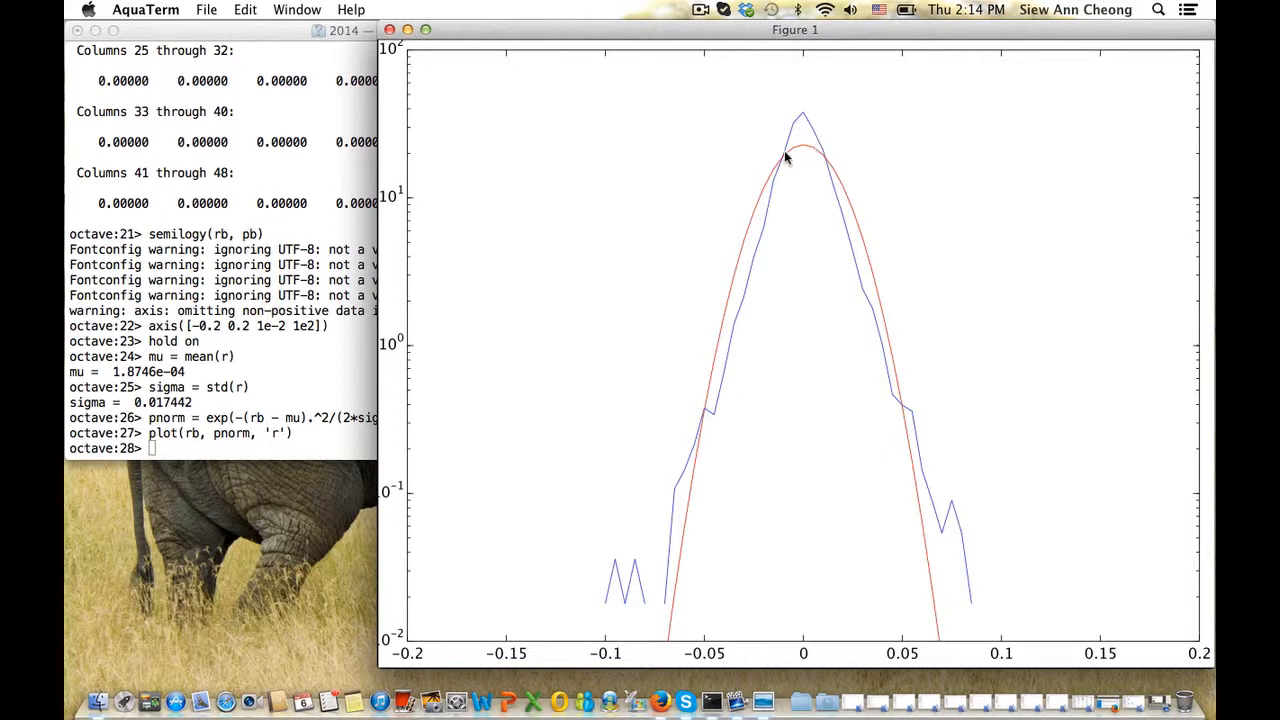